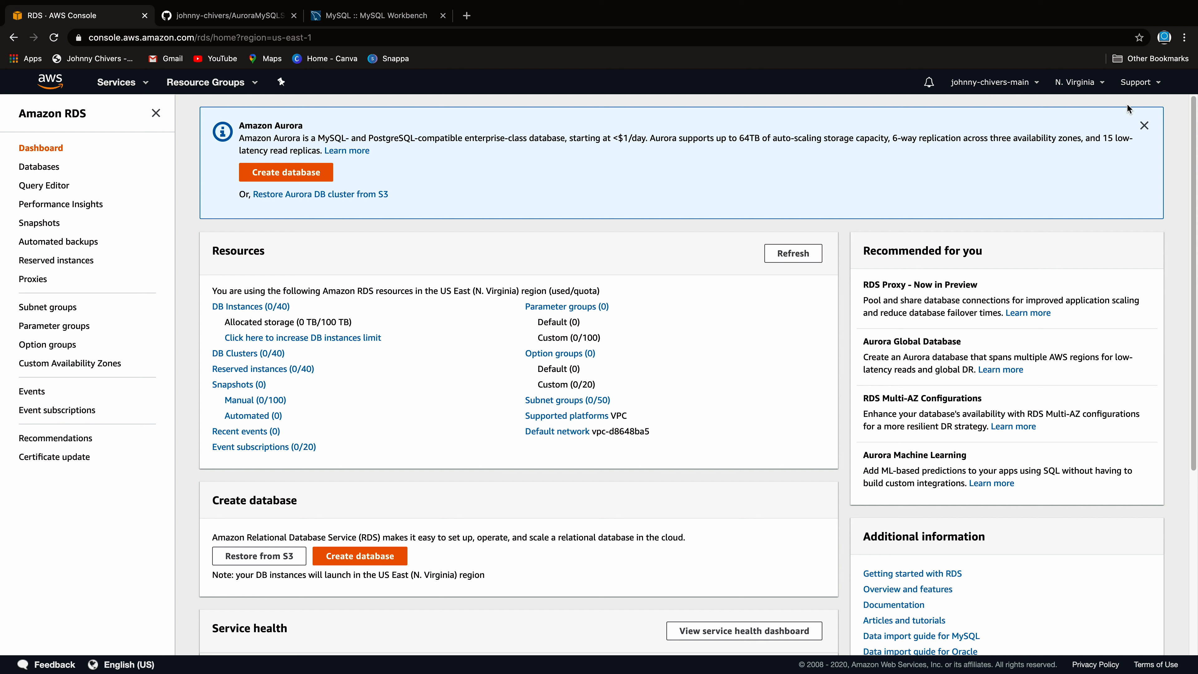
# Step: Switch the AWS region to Europe (London) and start creating a new database
pyautogui.click(1080, 84)
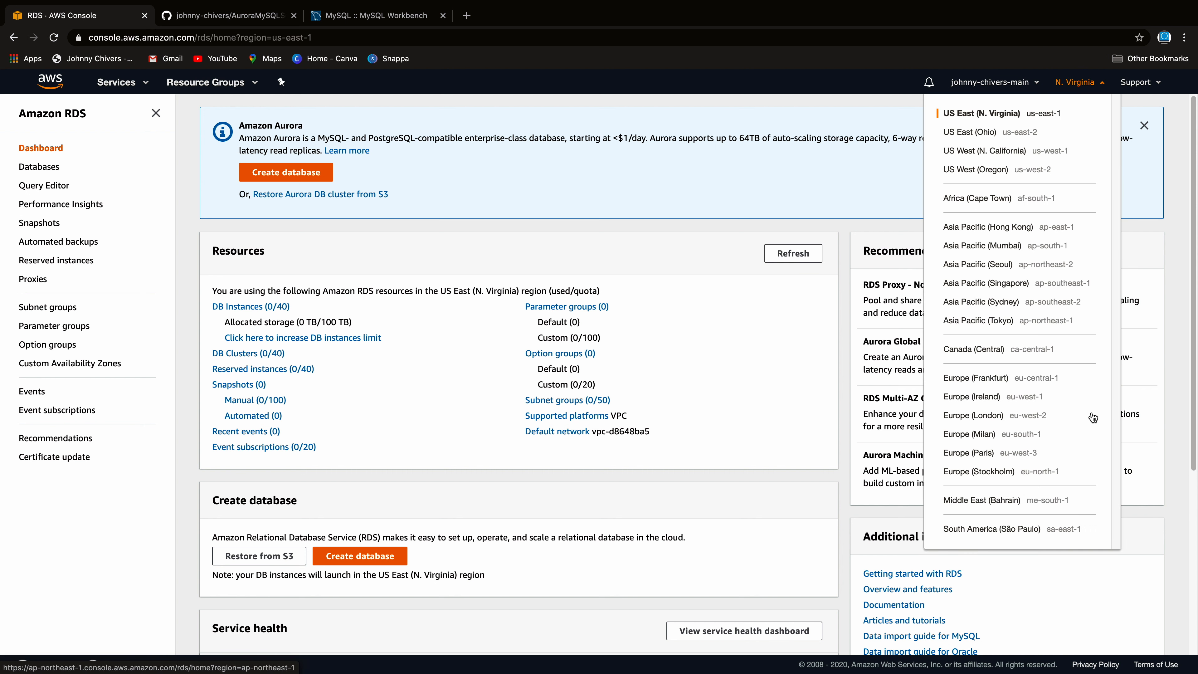
pyautogui.click(973, 416)
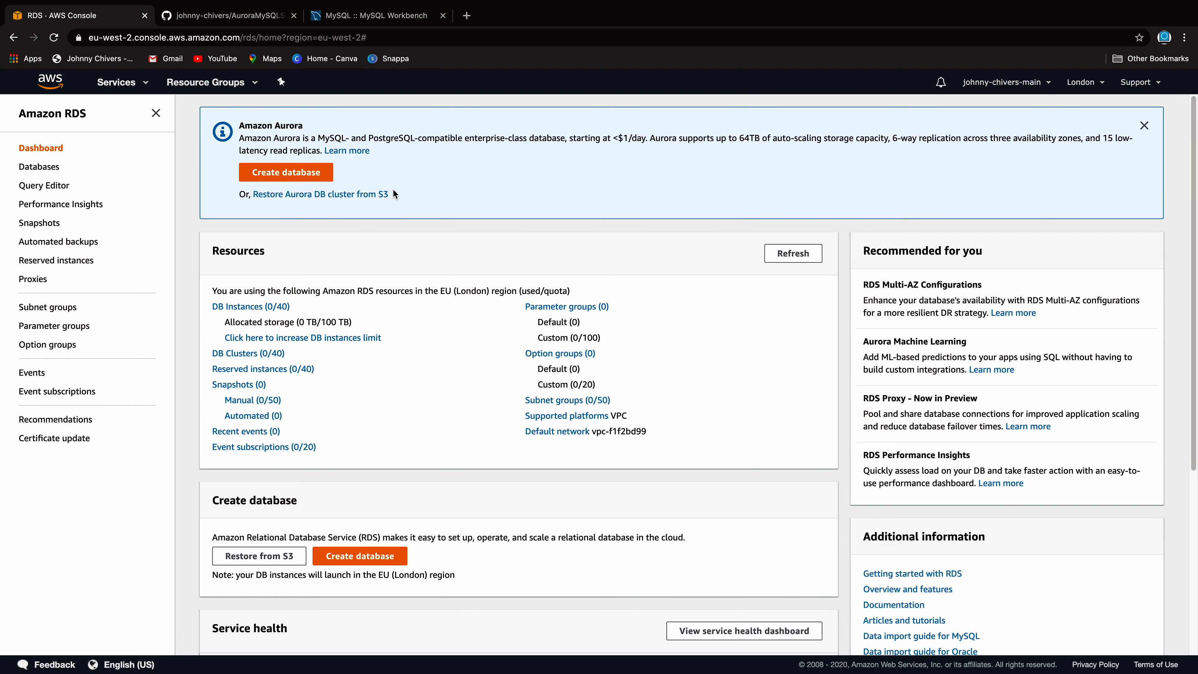
pyautogui.click(281, 175)
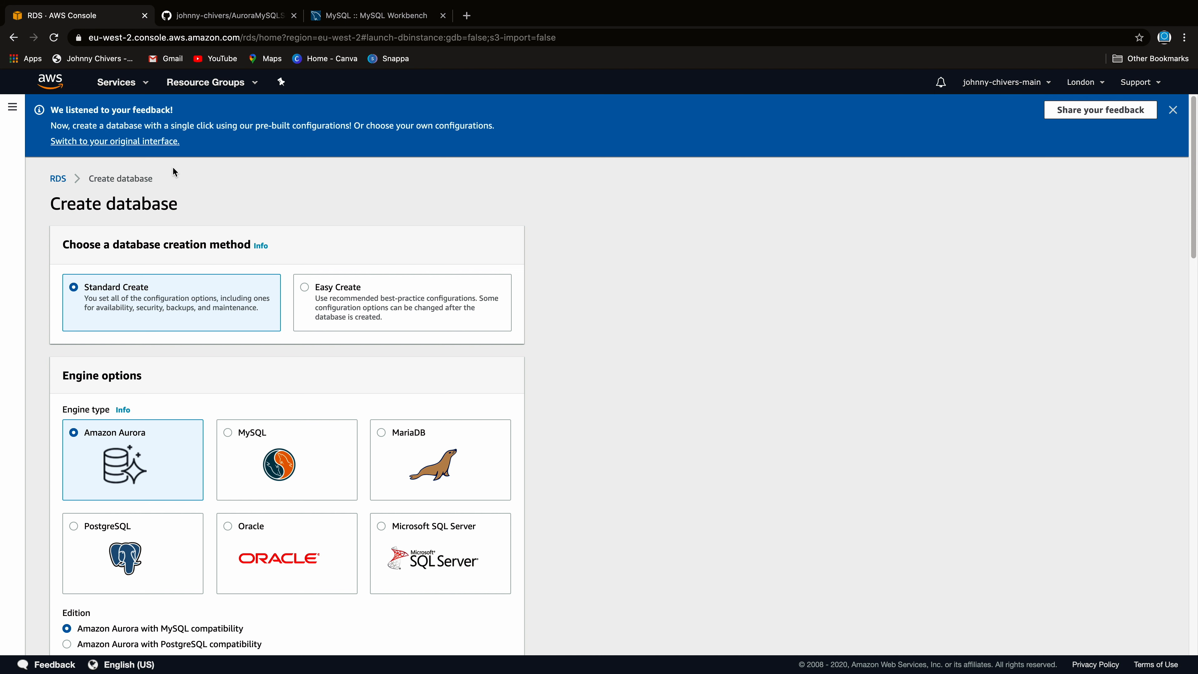
# Step: Choose the Dev/Test template for the Amazon Aurora database, leaving the engine options at their defaults
pyautogui.scroll(-3, 144, 290)
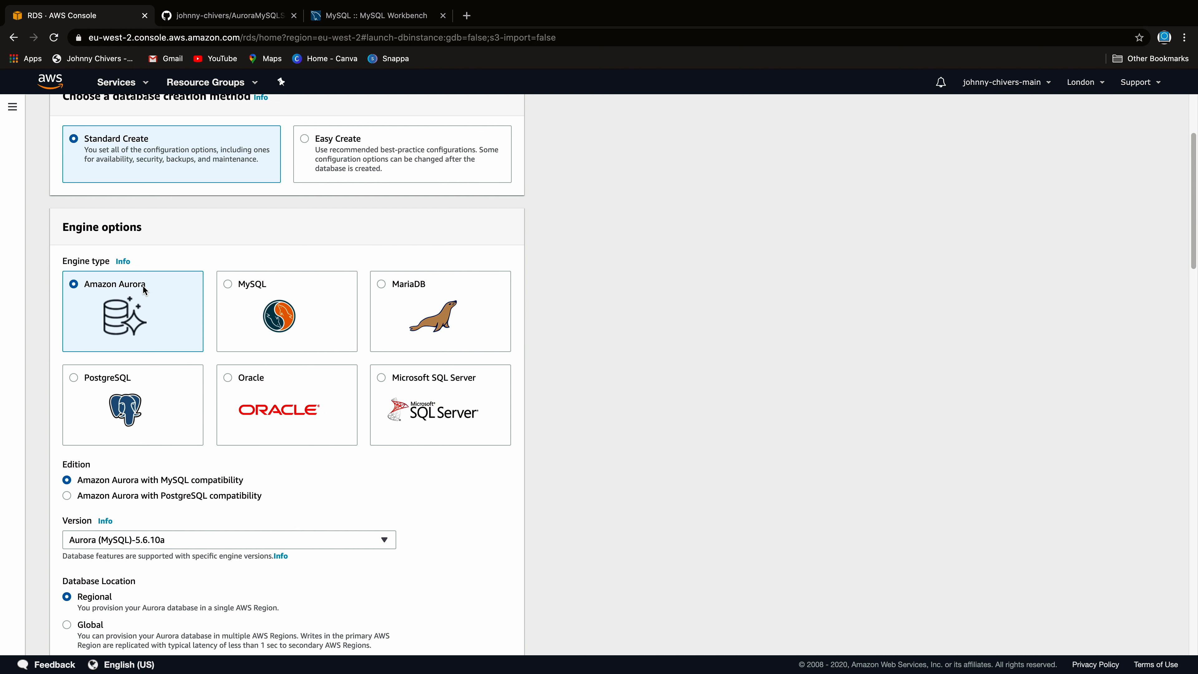
pyautogui.scroll(-5, 128, 295)
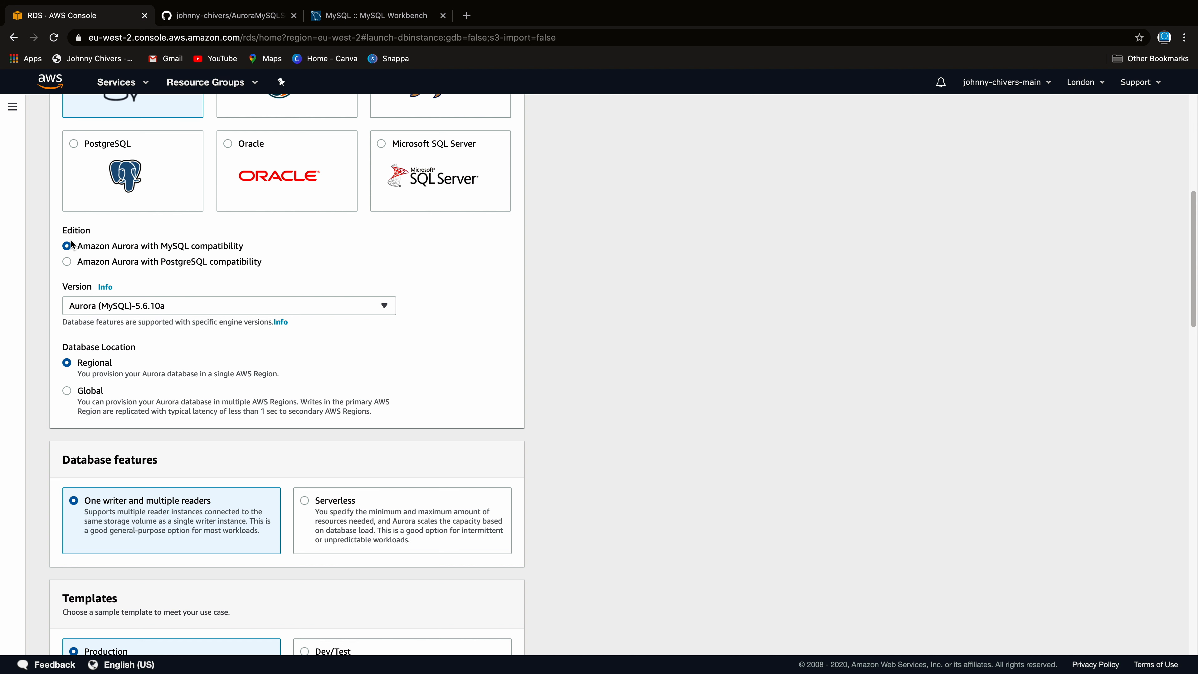
pyautogui.scroll(-1, 311, 245)
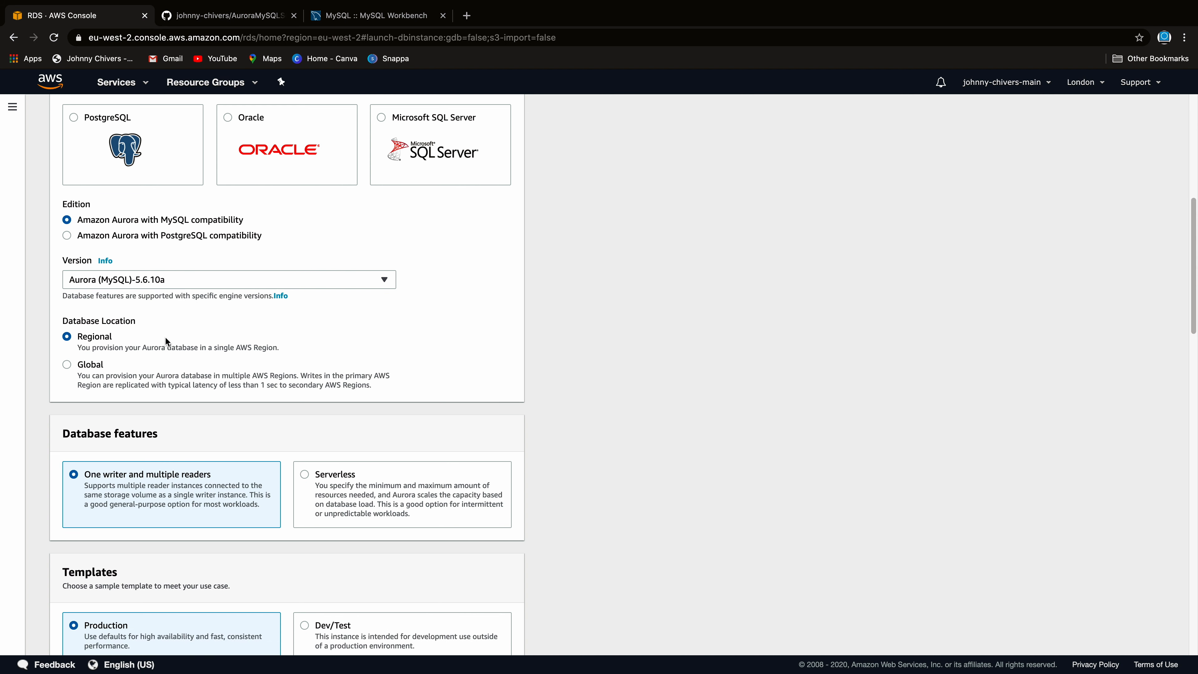
pyautogui.scroll(-6, 174, 348)
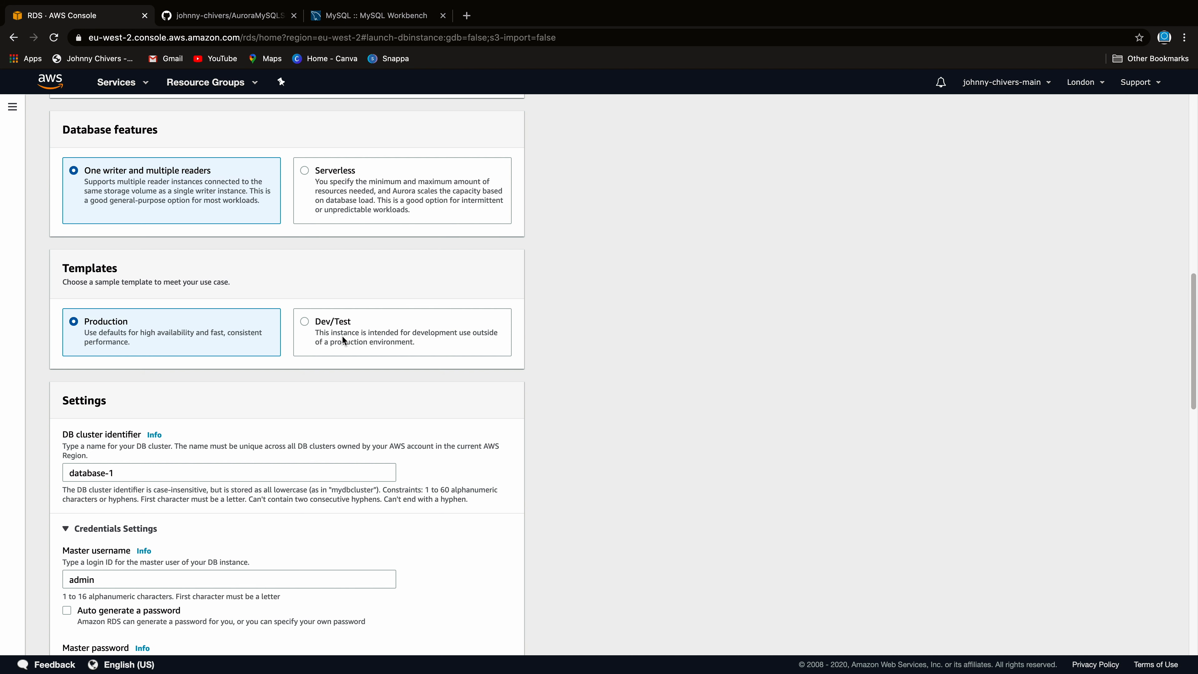
pyautogui.click(305, 323)
# Step: Set the DB cluster identifier to music
pyautogui.scroll(-3, 204, 331)
pyautogui.click(166, 329)
pyautogui.press('super+a')
pyautogui.press('BackSpace')
pyautogui.write('music')
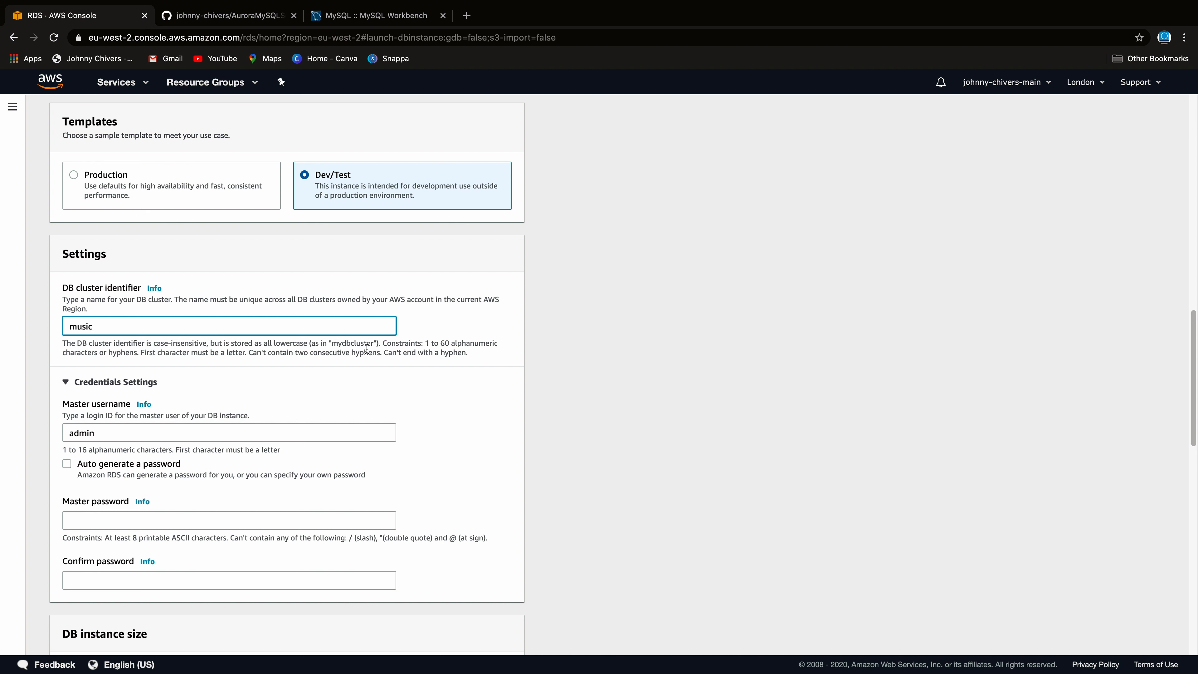
# Step: Enter the master password for the database and repeat it in the confirmation field
pyautogui.scroll(2, 283, 227)
pyautogui.scroll(-5, 292, 271)
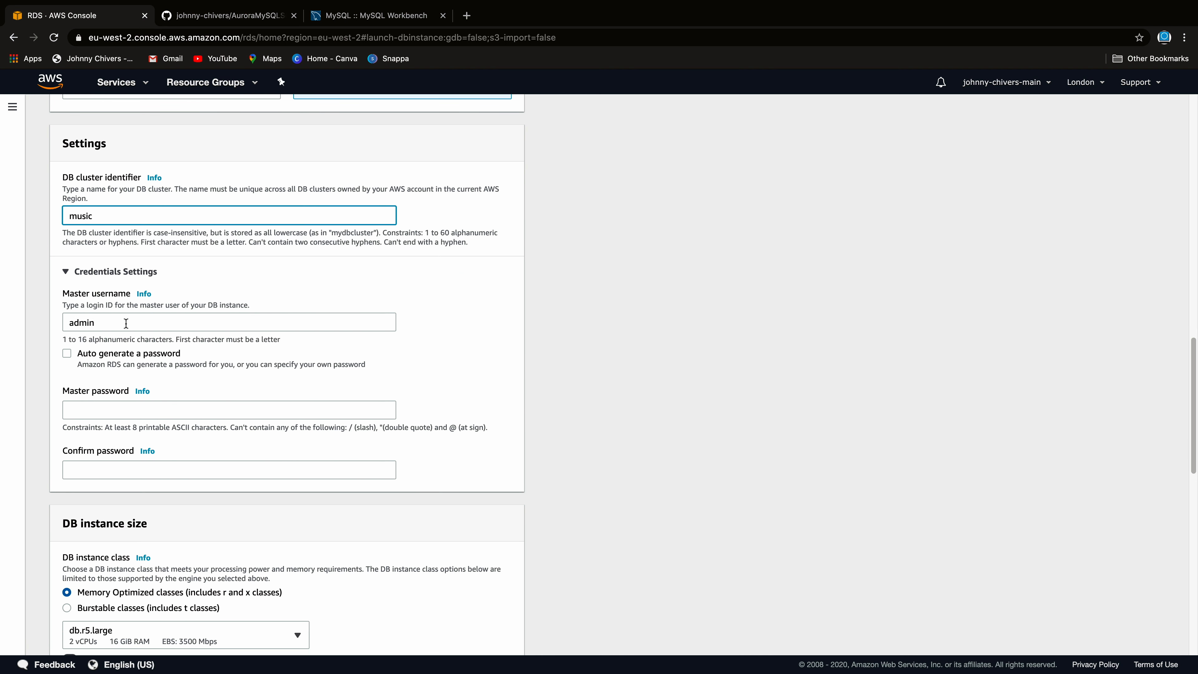
pyautogui.click(120, 413)
pyautogui.write('p')
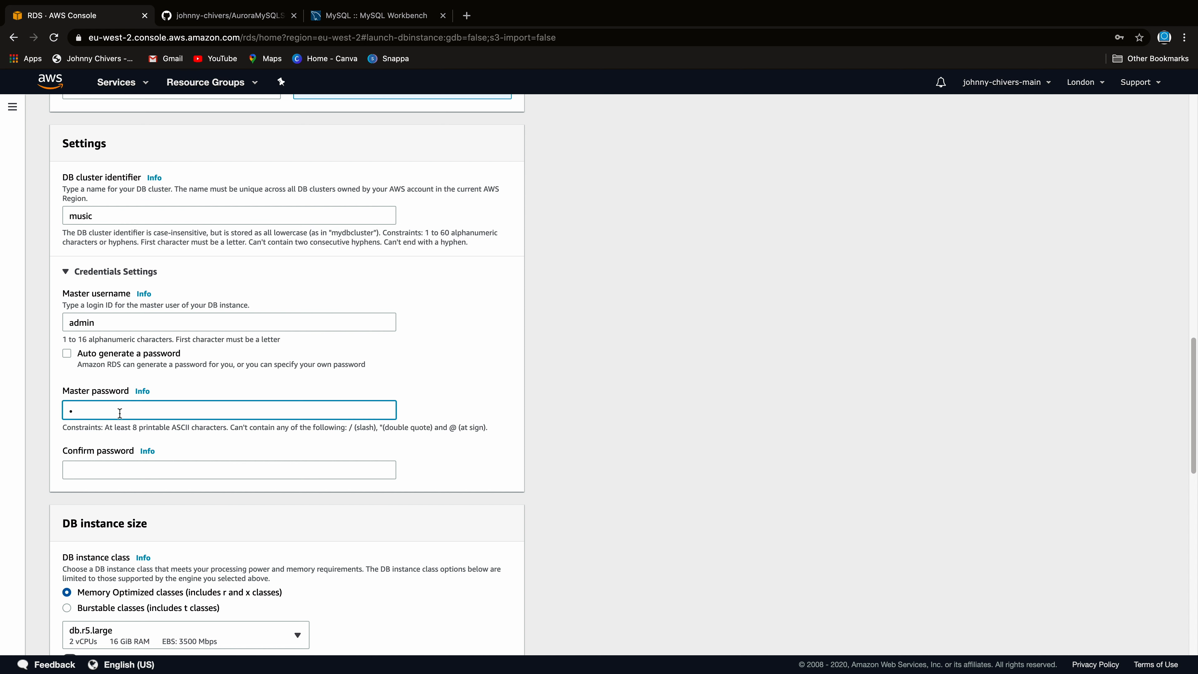
pyautogui.write('••••••••')
pyautogui.click(126, 468)
pyautogui.write('••••••••')
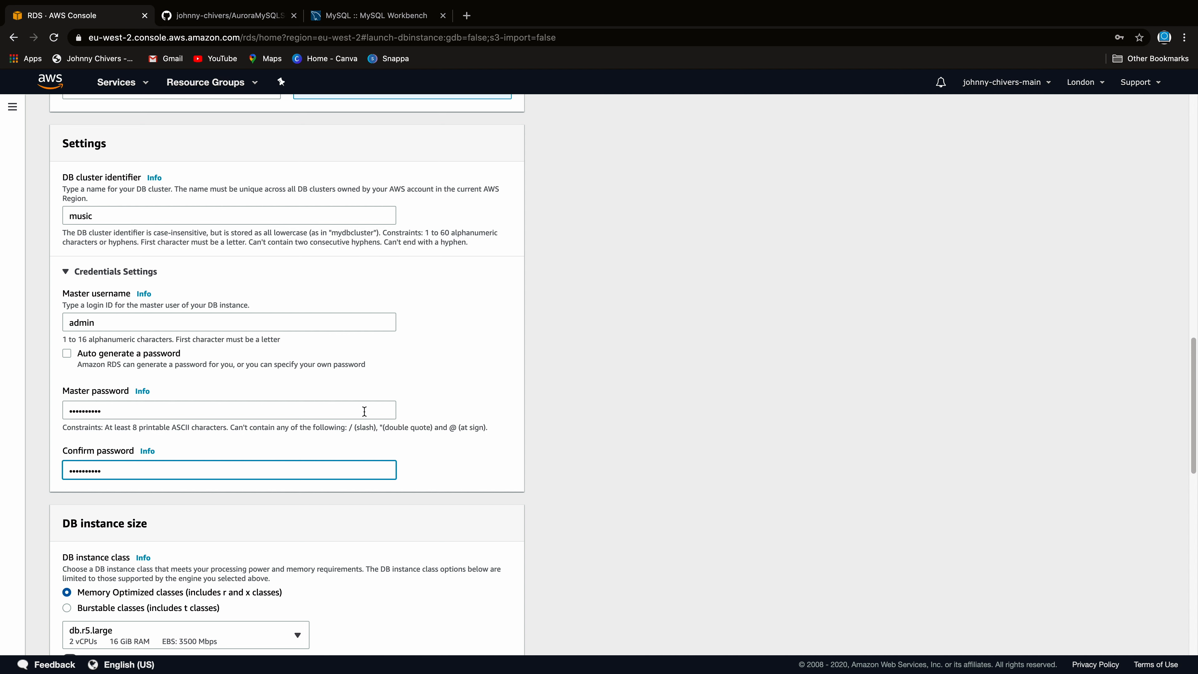
pyautogui.click(635, 376)
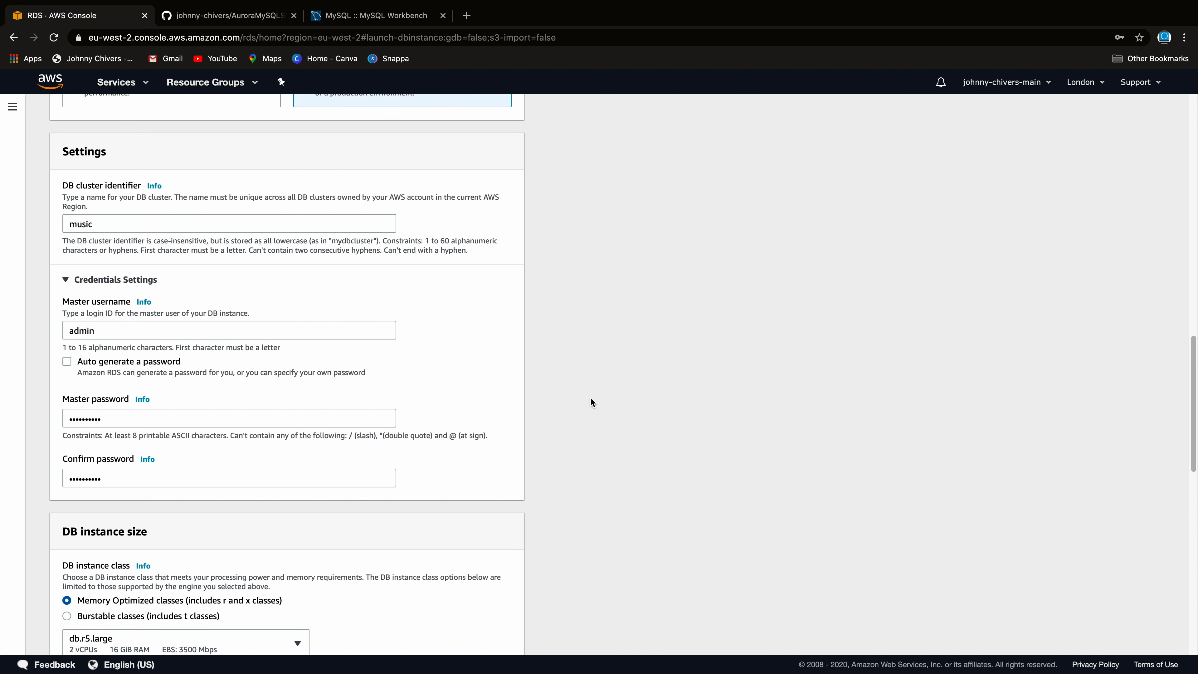
# Step: Set the DB instance size to burstable classes with the db.t2.medium instance class
pyautogui.scroll(5, 591, 399)
pyautogui.scroll(-10, 560, 396)
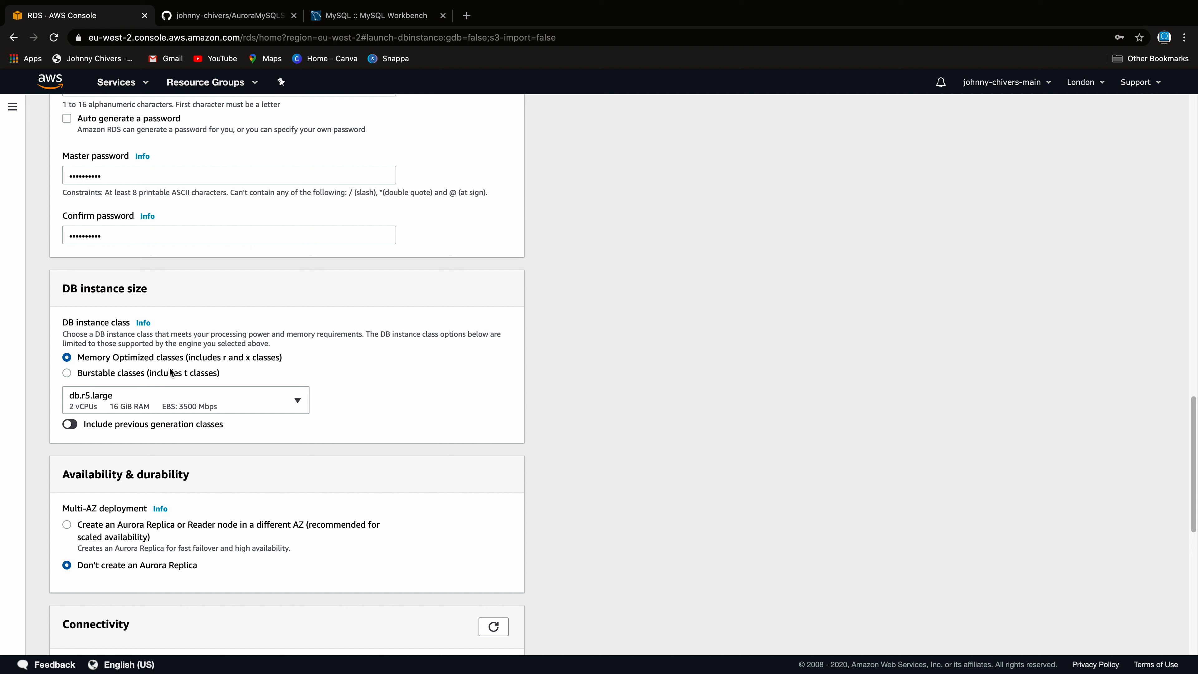
pyautogui.click(106, 374)
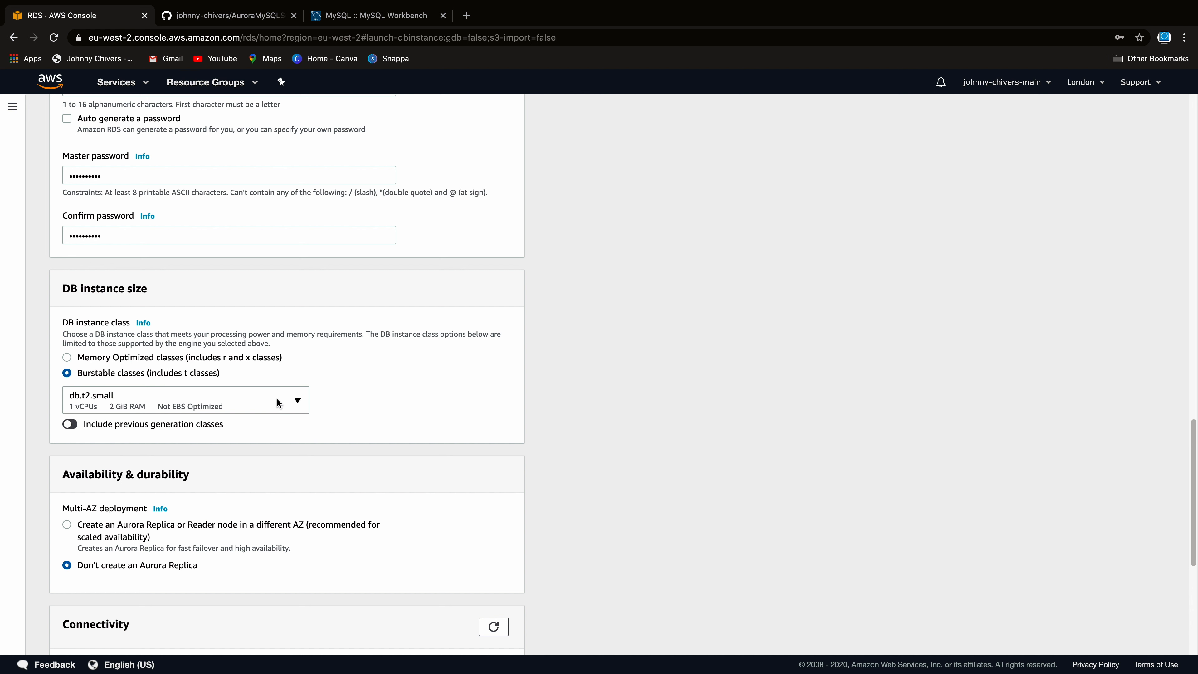
pyautogui.click(298, 400)
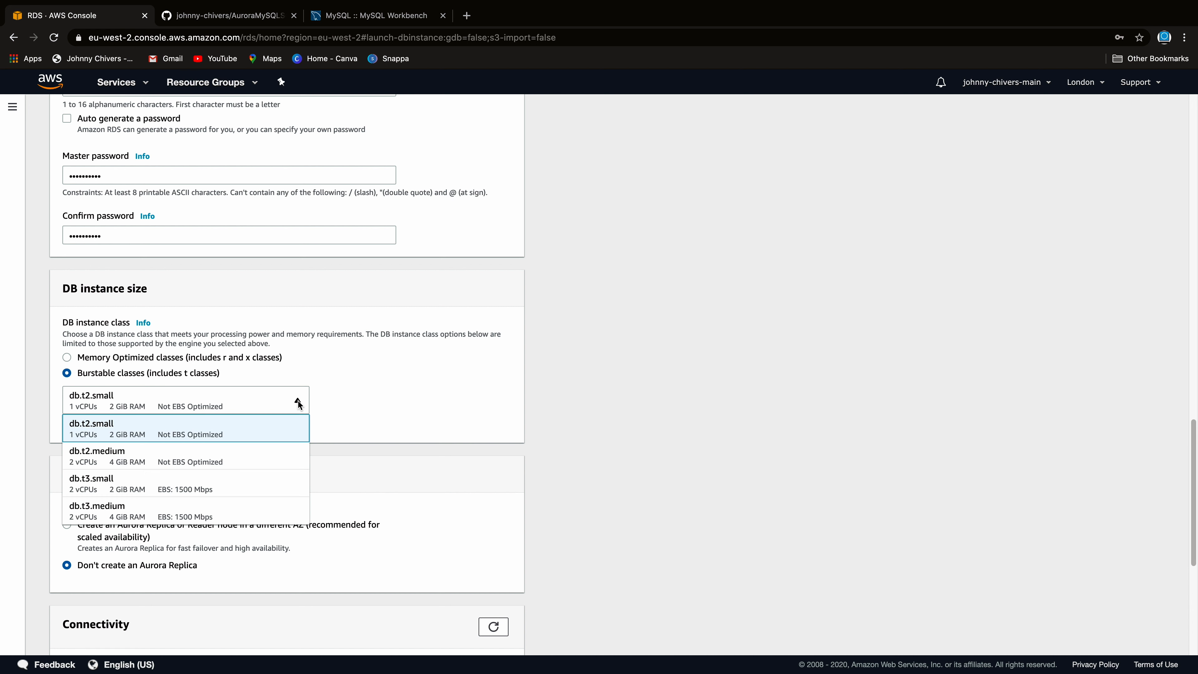
pyautogui.click(225, 461)
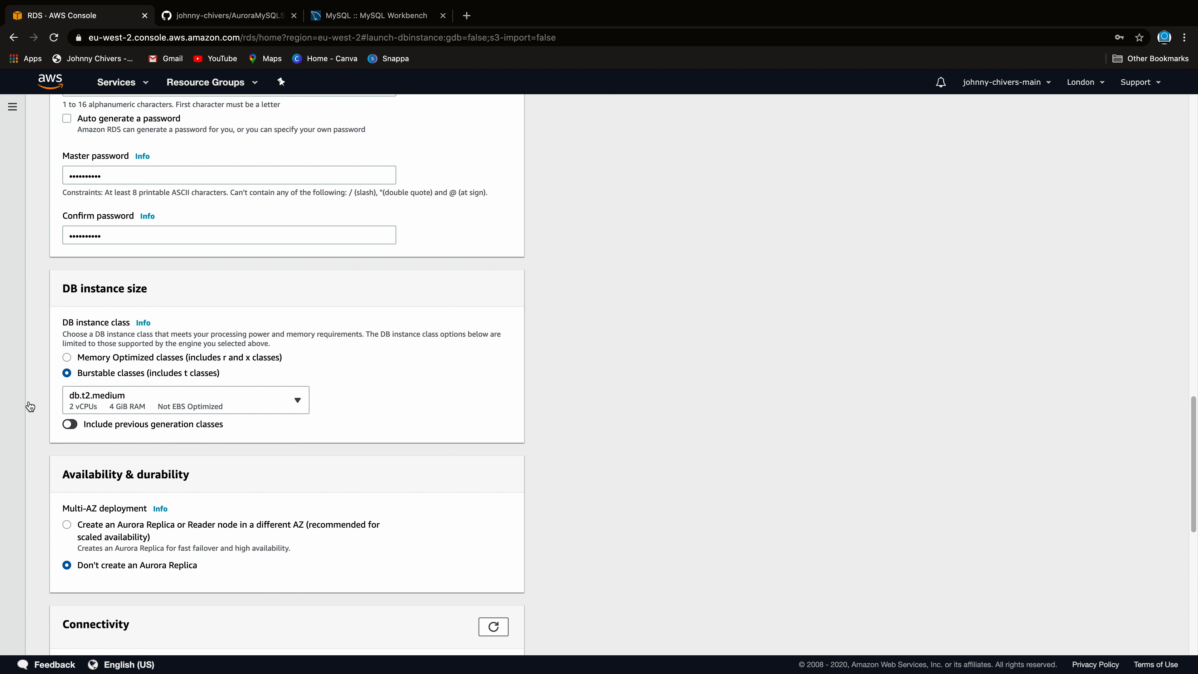
pyautogui.click(169, 394)
pyautogui.rightClick(168, 394)
pyautogui.click(245, 392)
pyautogui.click(165, 454)
pyautogui.click(206, 407)
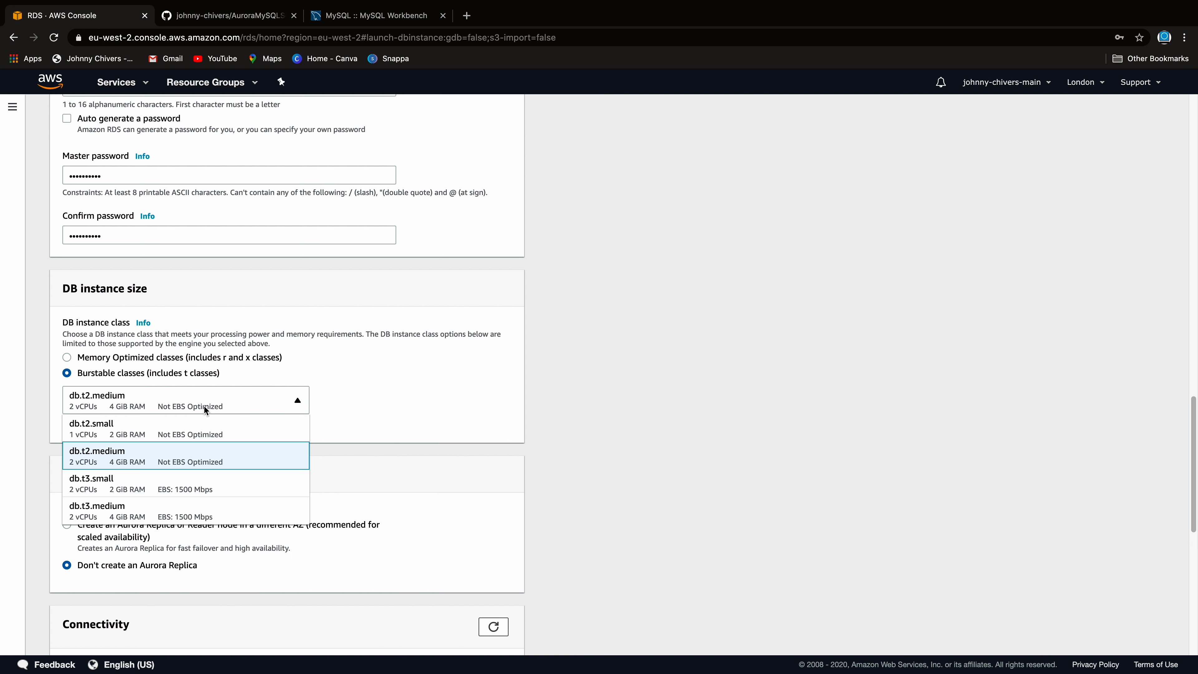
pyautogui.click(203, 460)
# Step: Set the cluster's virtual private cloud to Create new VPC
pyautogui.scroll(-3, 424, 349)
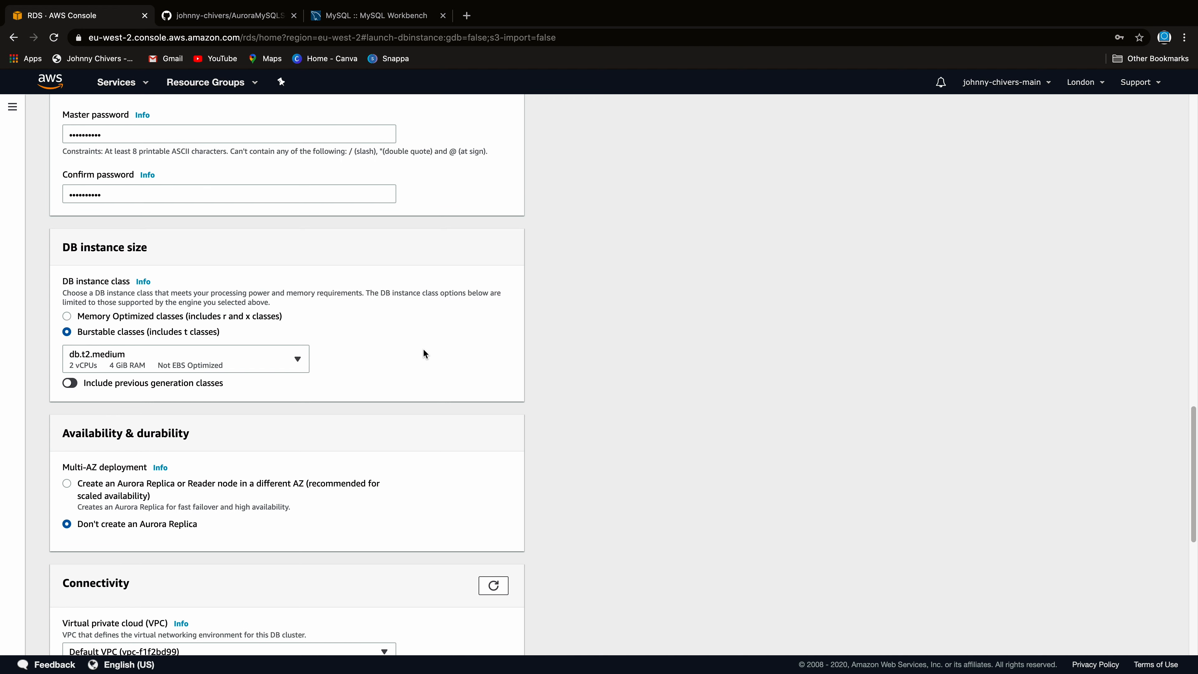
pyautogui.scroll(-5, 335, 457)
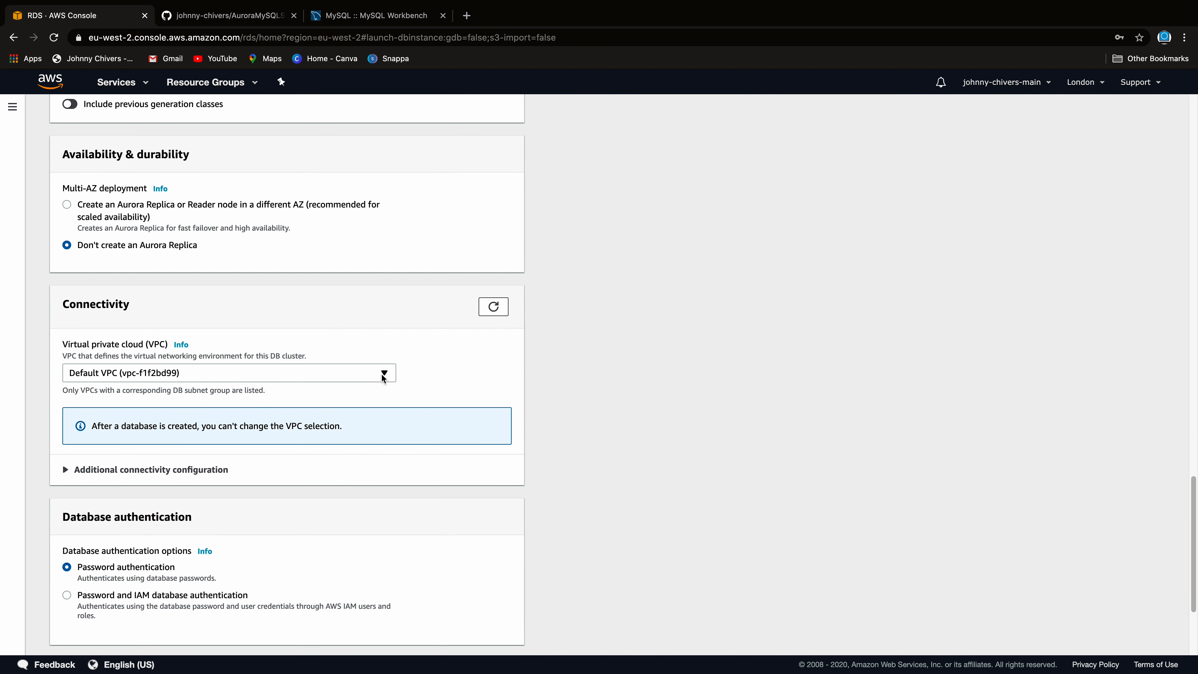
pyautogui.click(374, 377)
pyautogui.click(299, 410)
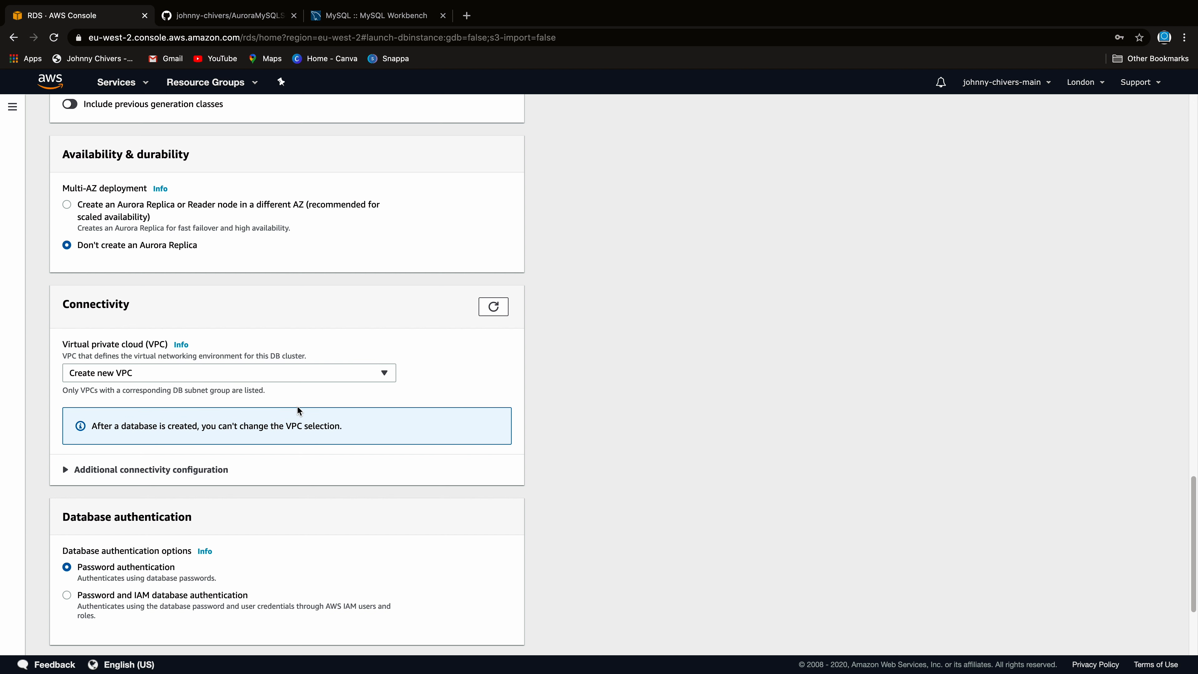
# Step: Expand the additional connectivity configuration and make the database publicly accessible
pyautogui.scroll(-2, 470, 383)
pyautogui.click(199, 373)
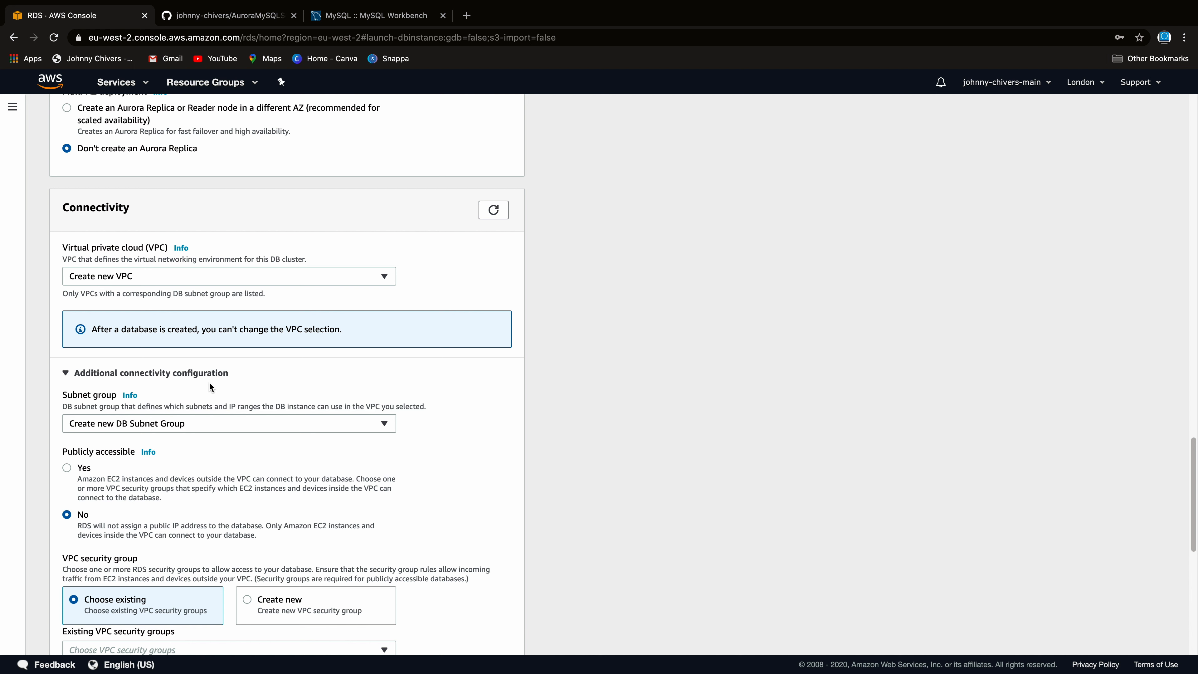
pyautogui.scroll(-3, 351, 375)
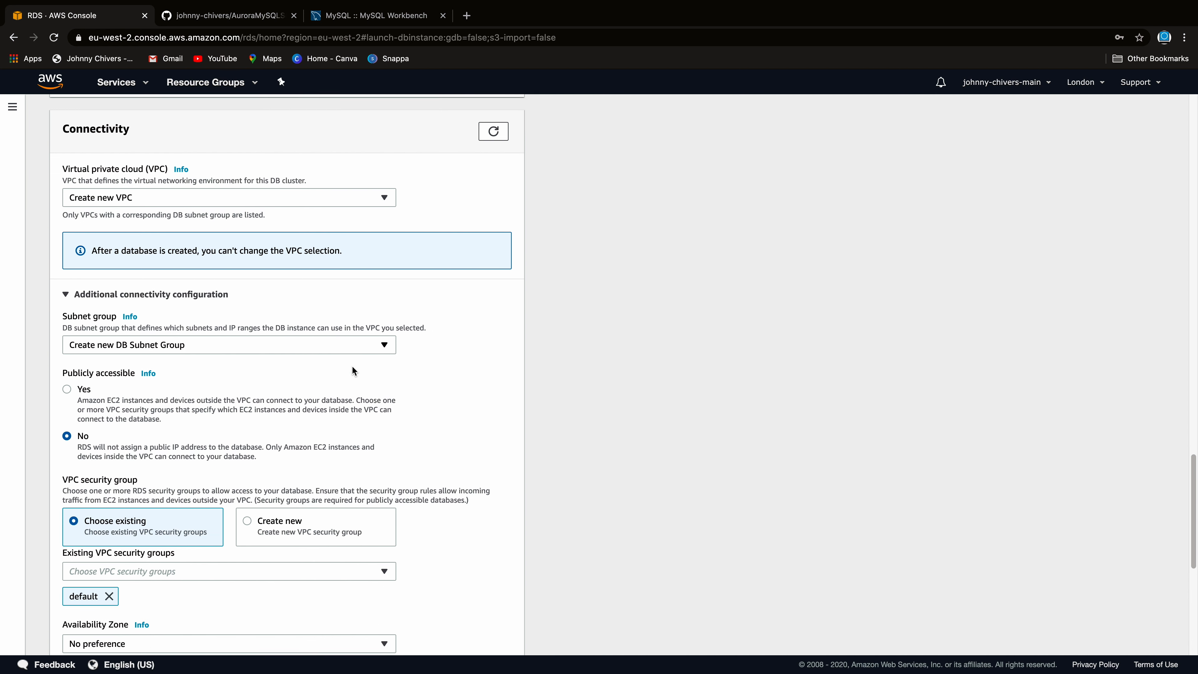
pyautogui.click(182, 277)
pyautogui.click(184, 275)
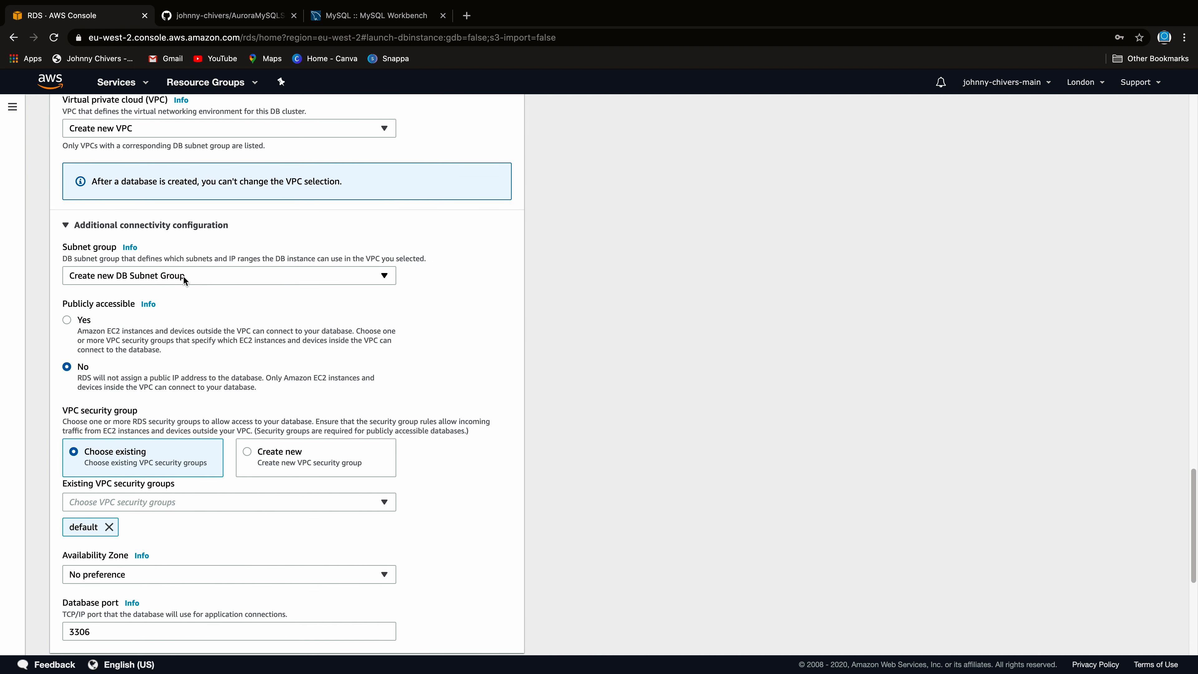
pyautogui.click(67, 320)
# Step: Choose to create a new VPC security group and name it demo-sg-aurora
pyautogui.scroll(-1, 202, 365)
pyautogui.click(270, 409)
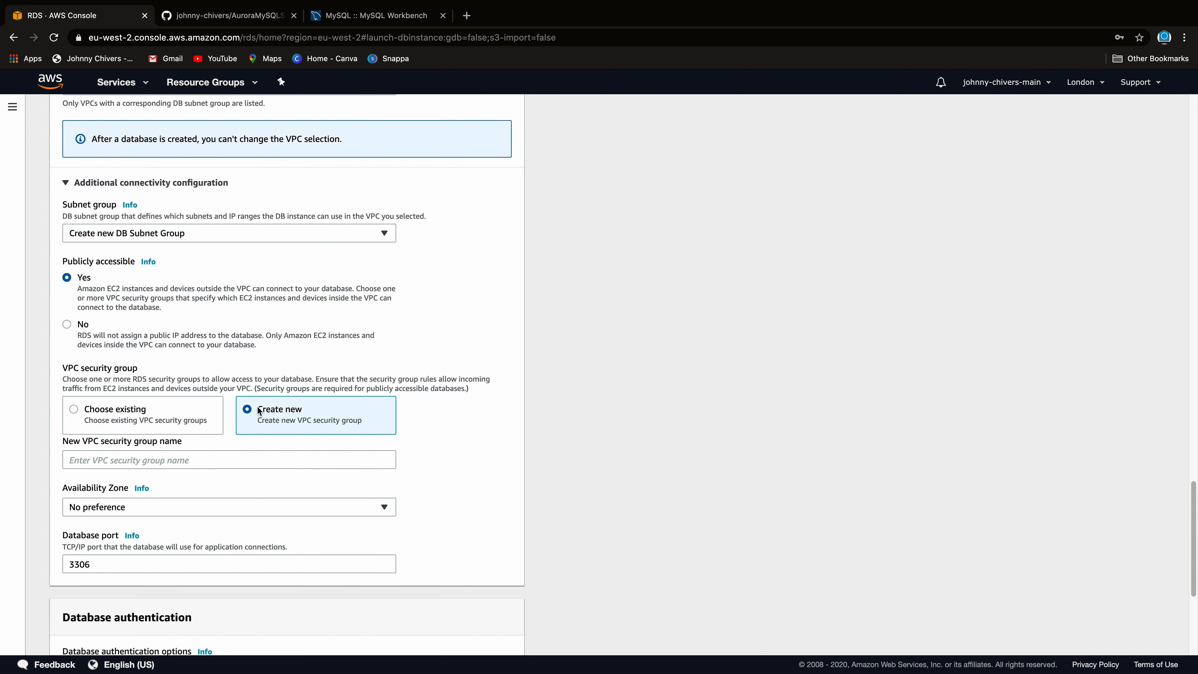
pyautogui.click(136, 460)
pyautogui.write('de')
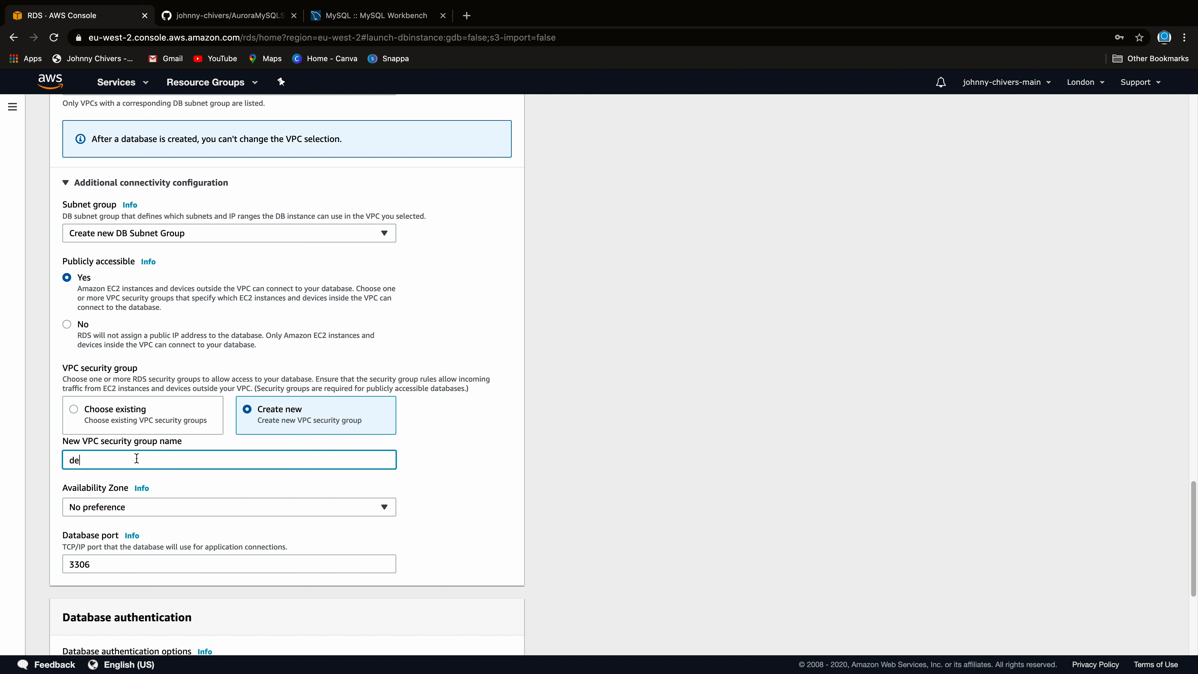
pyautogui.write('mo-sg-auroara')
# Step: Set the availability zone to eu-west-2a
pyautogui.scroll(-1, 504, 460)
pyautogui.click(293, 478)
pyautogui.click(283, 515)
pyautogui.scroll(-3, 539, 485)
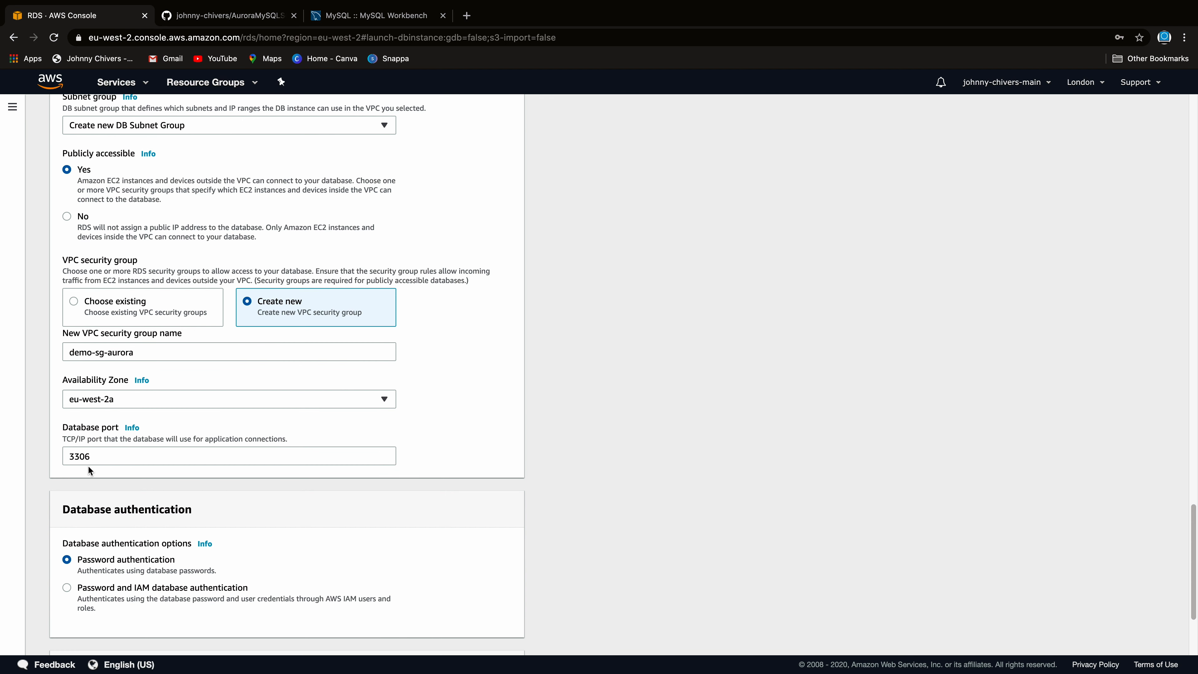
# Step: Create the database and refresh the database list to check its status
pyautogui.scroll(-5, 271, 465)
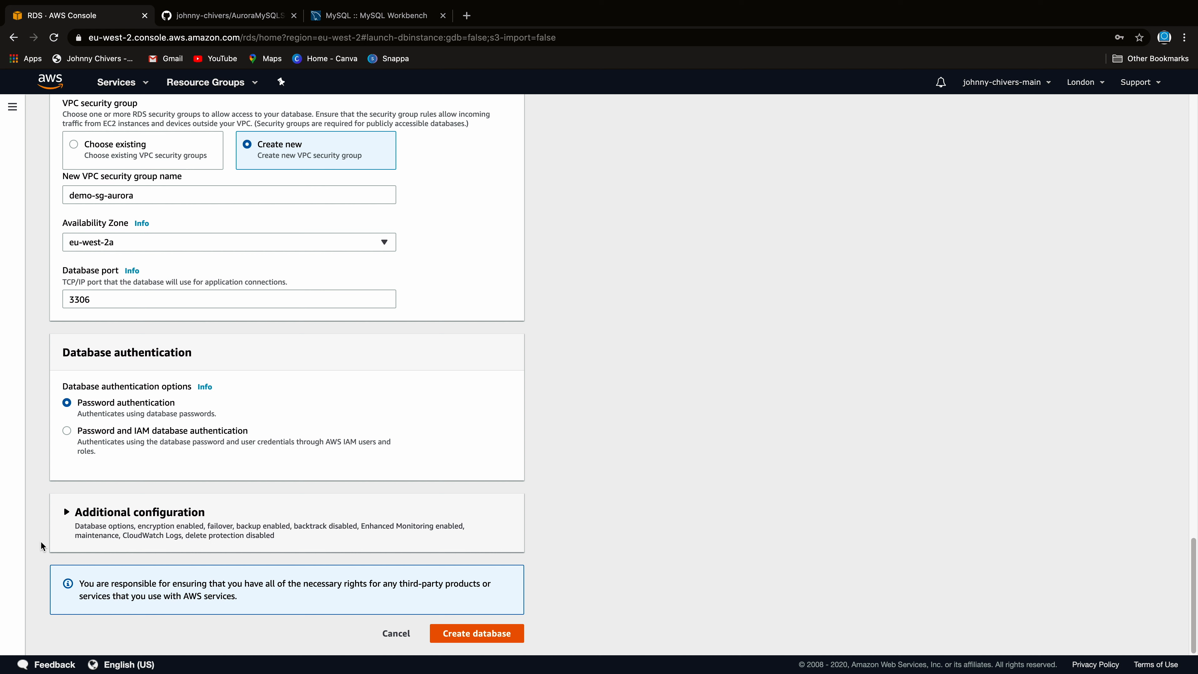
pyautogui.click(491, 634)
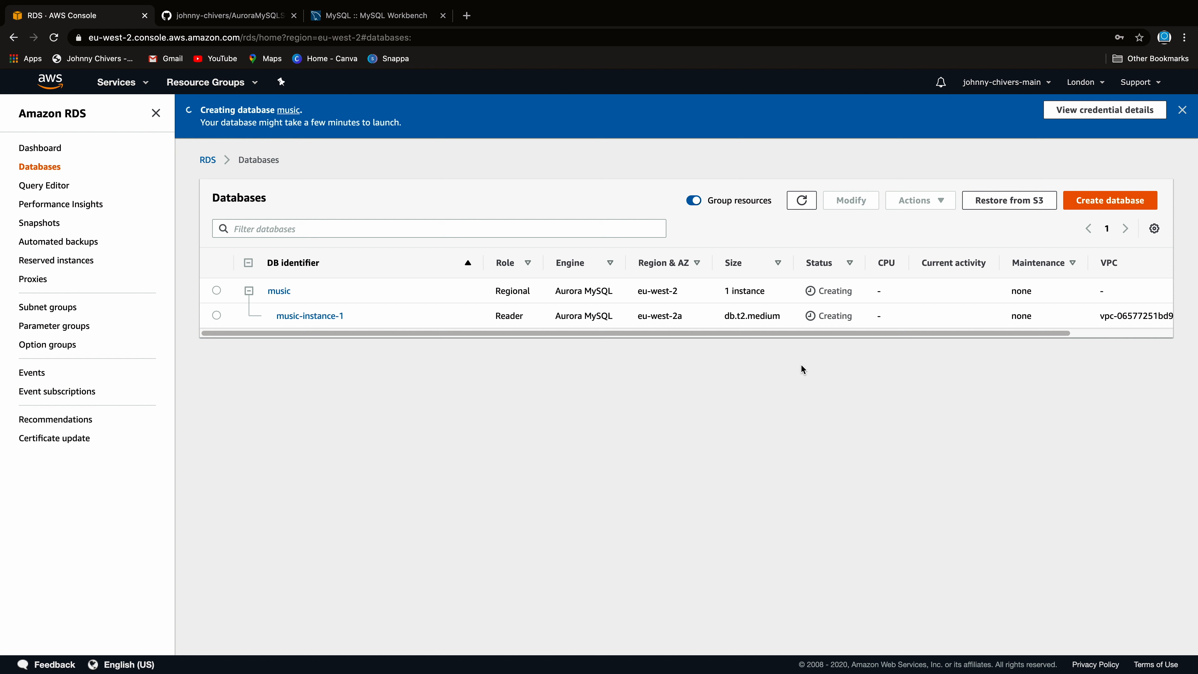
pyautogui.click(811, 207)
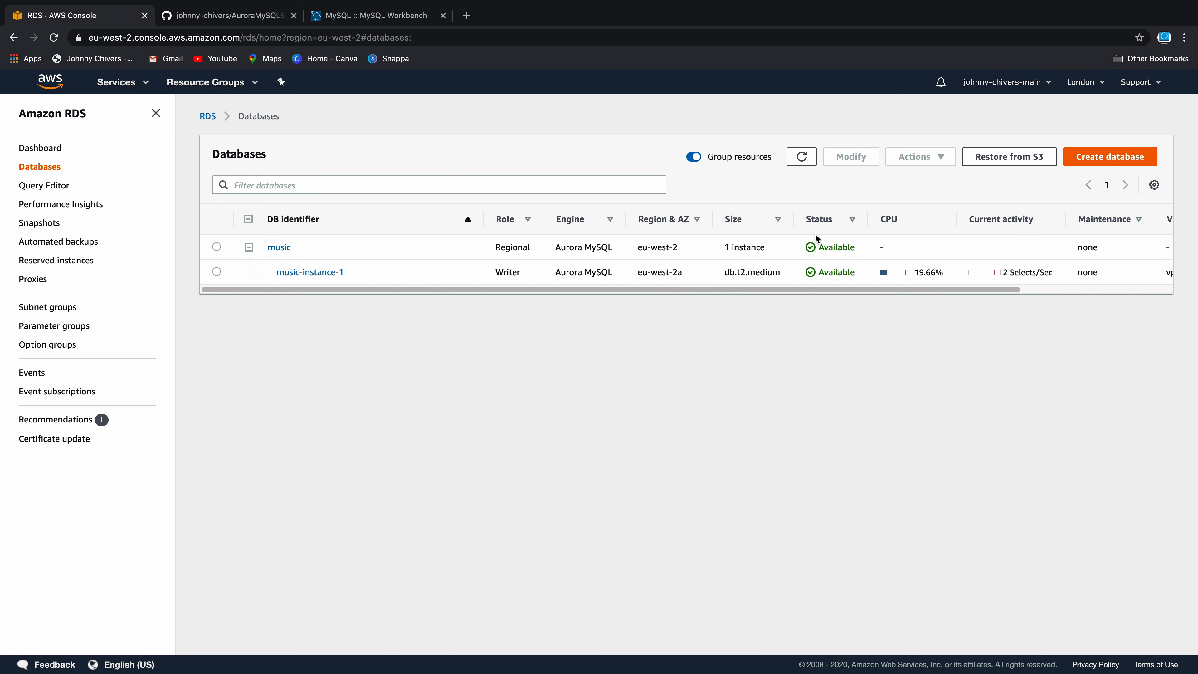
pyautogui.click(801, 156)
pyautogui.click(792, 167)
# Step: Switch to the MySQL Workbench product page and open its community downloads page
pyautogui.click(349, 15)
pyautogui.moveTo(224, 38); pyautogui.dragTo(87, 38)
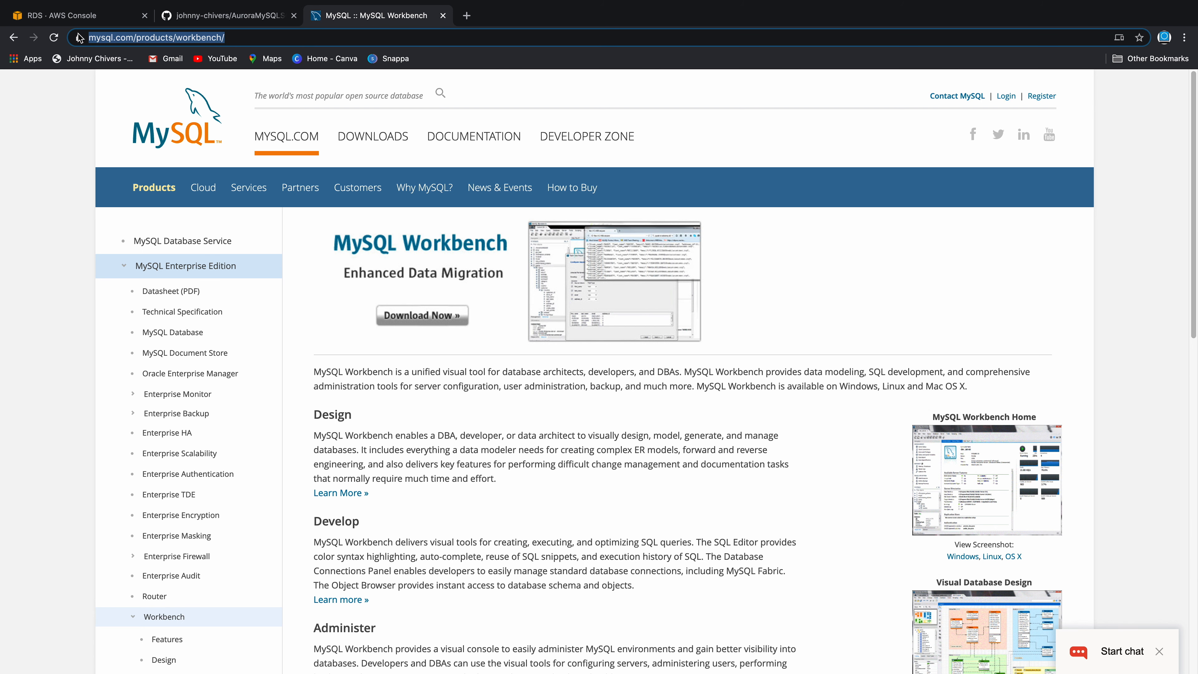
pyautogui.click(427, 324)
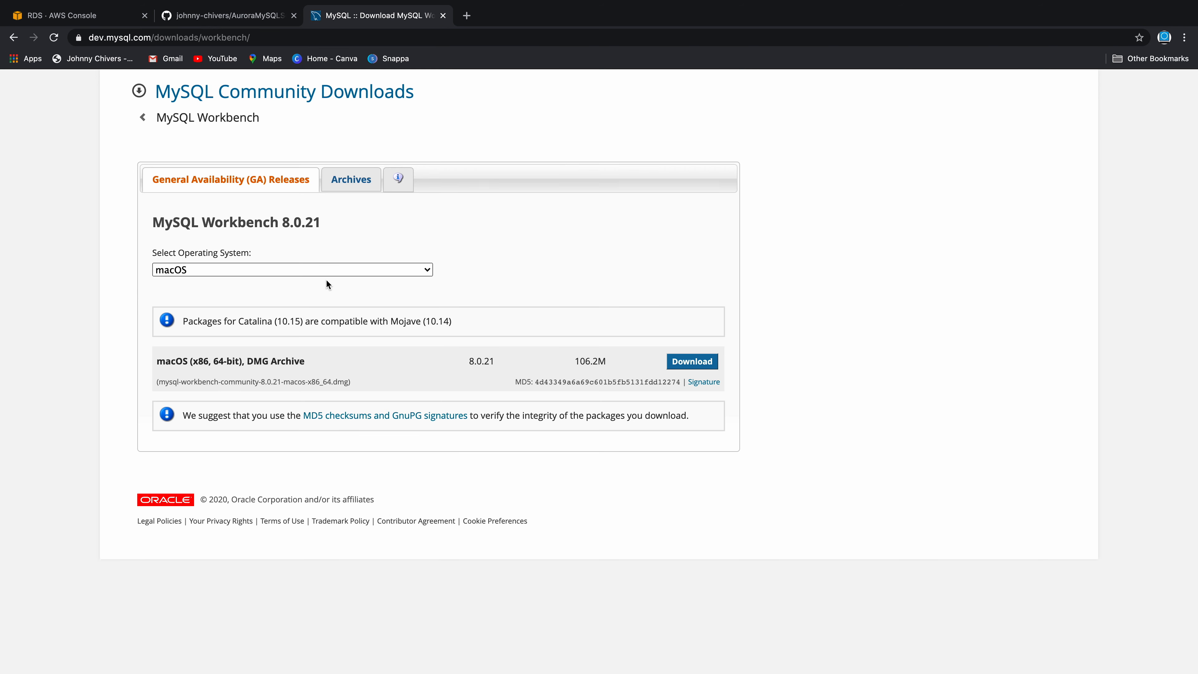
# Step: Request the macOS DMG Archive of MySQL Workbench 8.0.21 and log in with the Oracle Web account
pyautogui.click(335, 273)
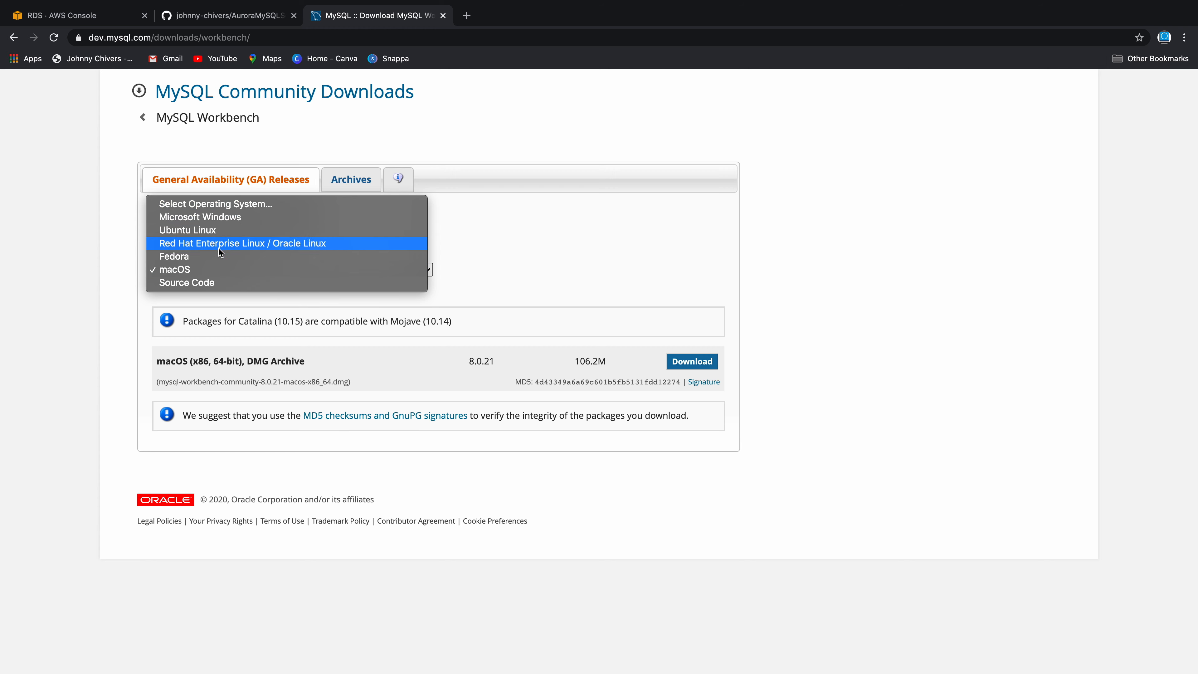
pyautogui.click(222, 269)
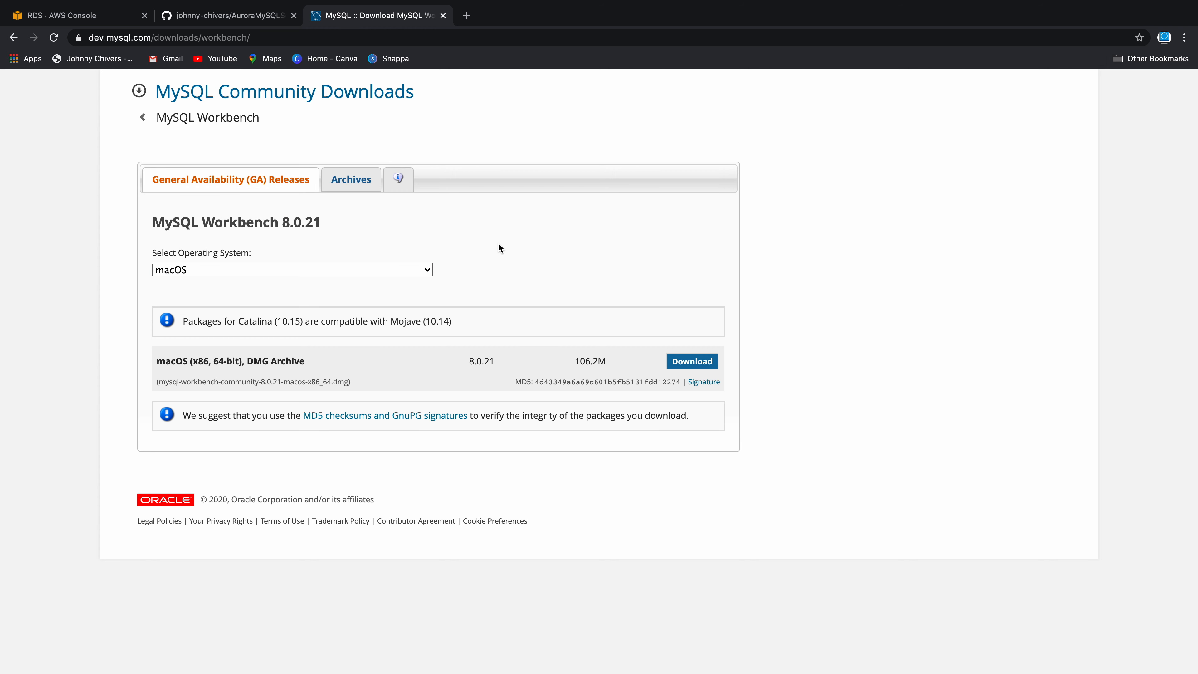
pyautogui.click(691, 368)
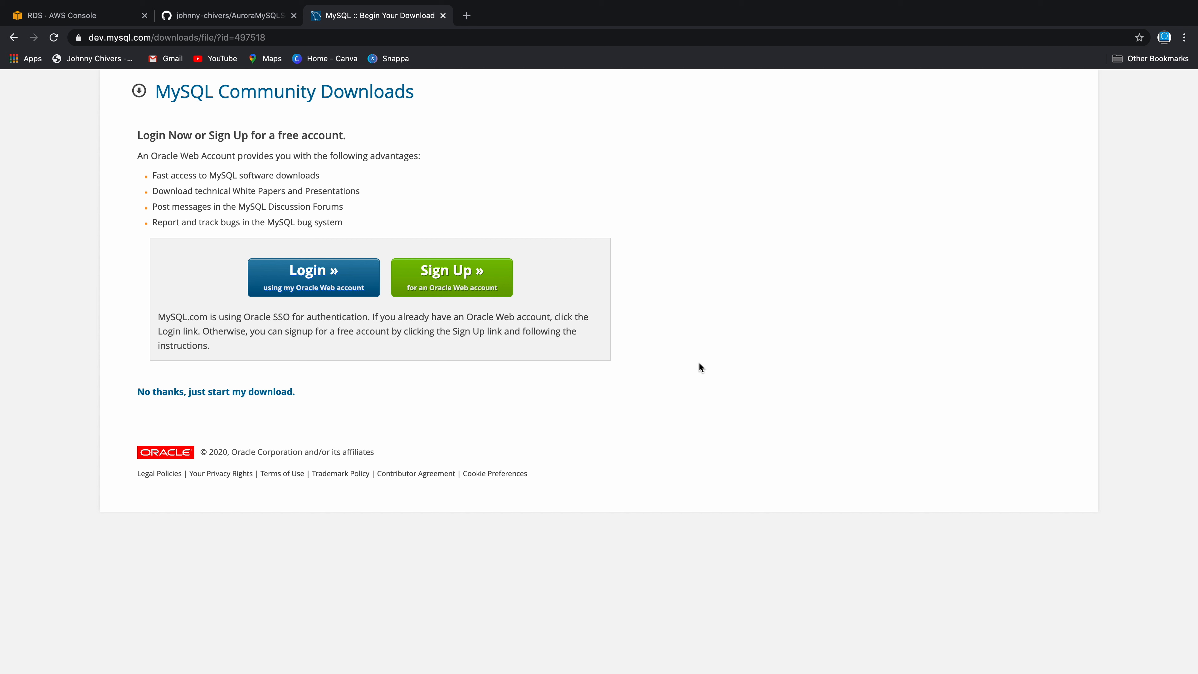
pyautogui.click(330, 293)
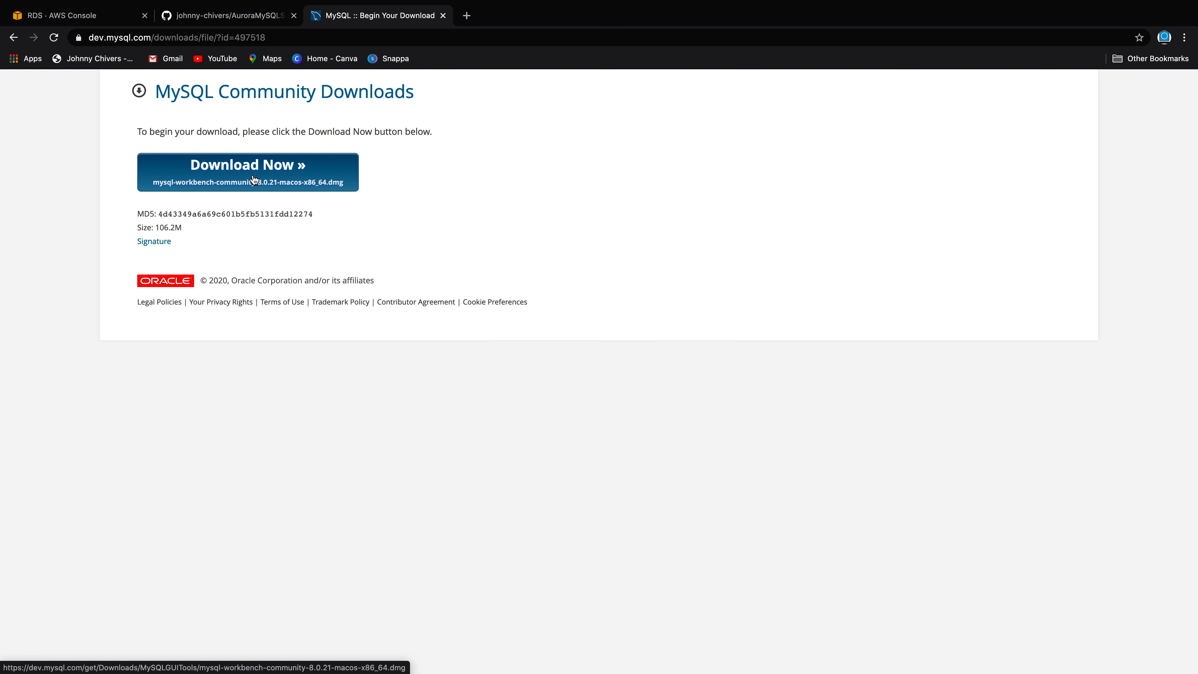
# Step: Download the MySQL Workbench 8.0.21 macOS disk image, open it, and switch to MySQL Workbench
pyautogui.click(254, 180)
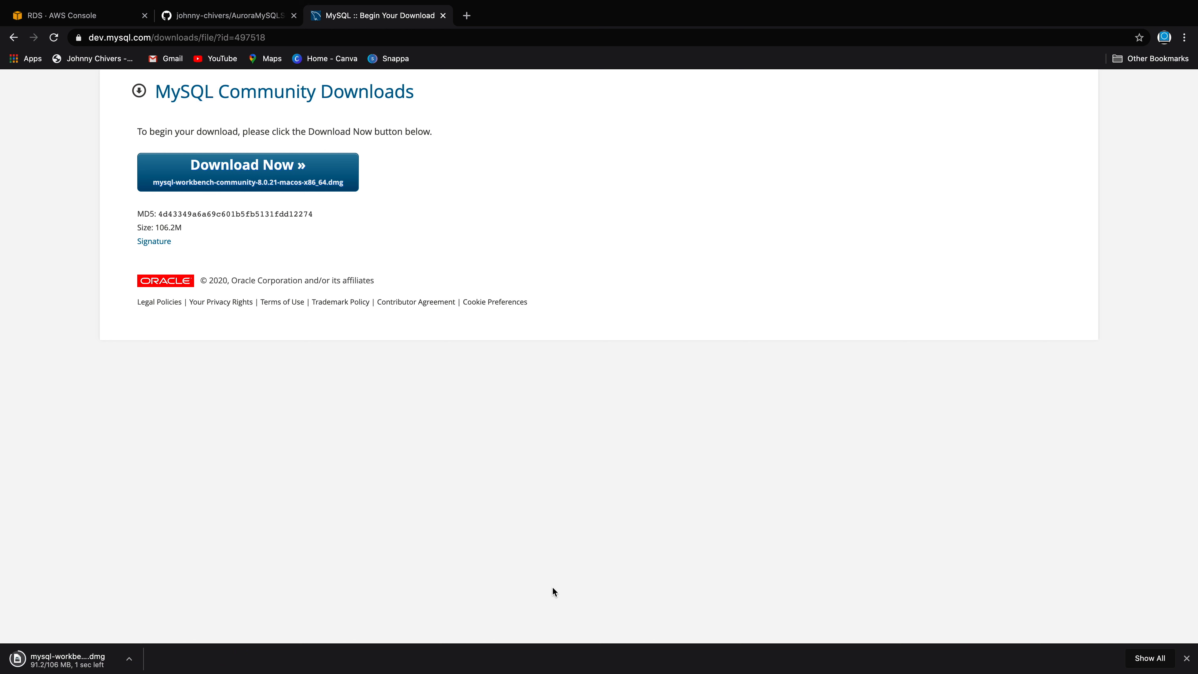
pyautogui.click(59, 661)
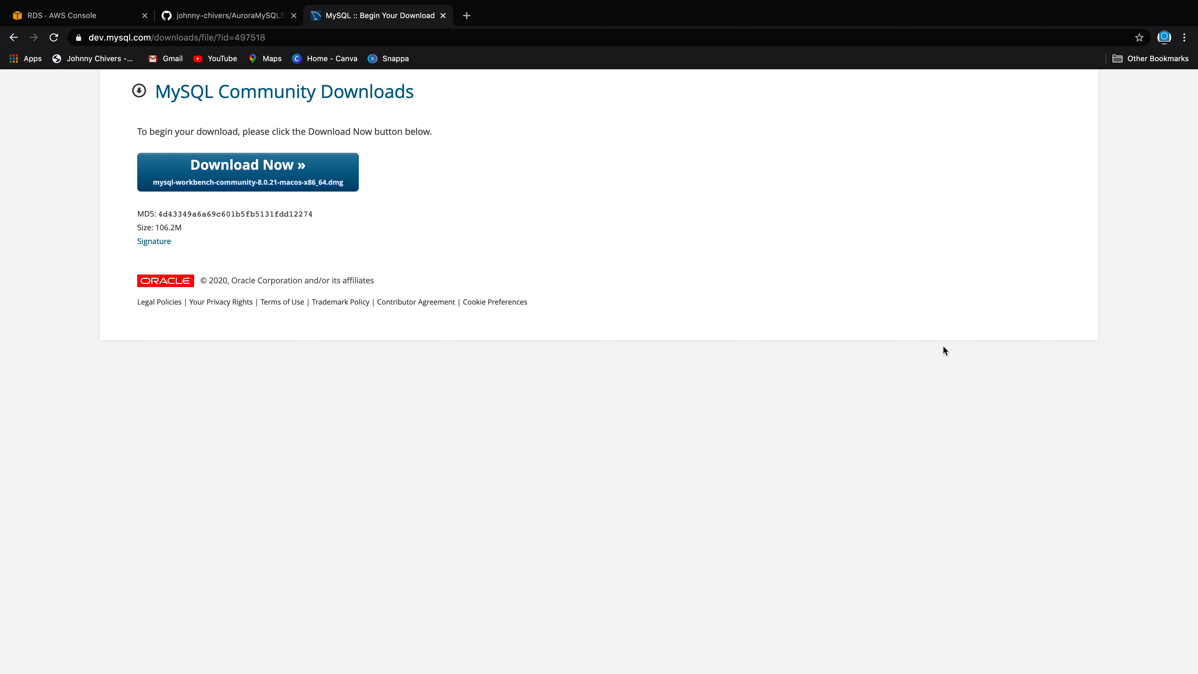
pyautogui.hotkey('ctrl', 'Up')
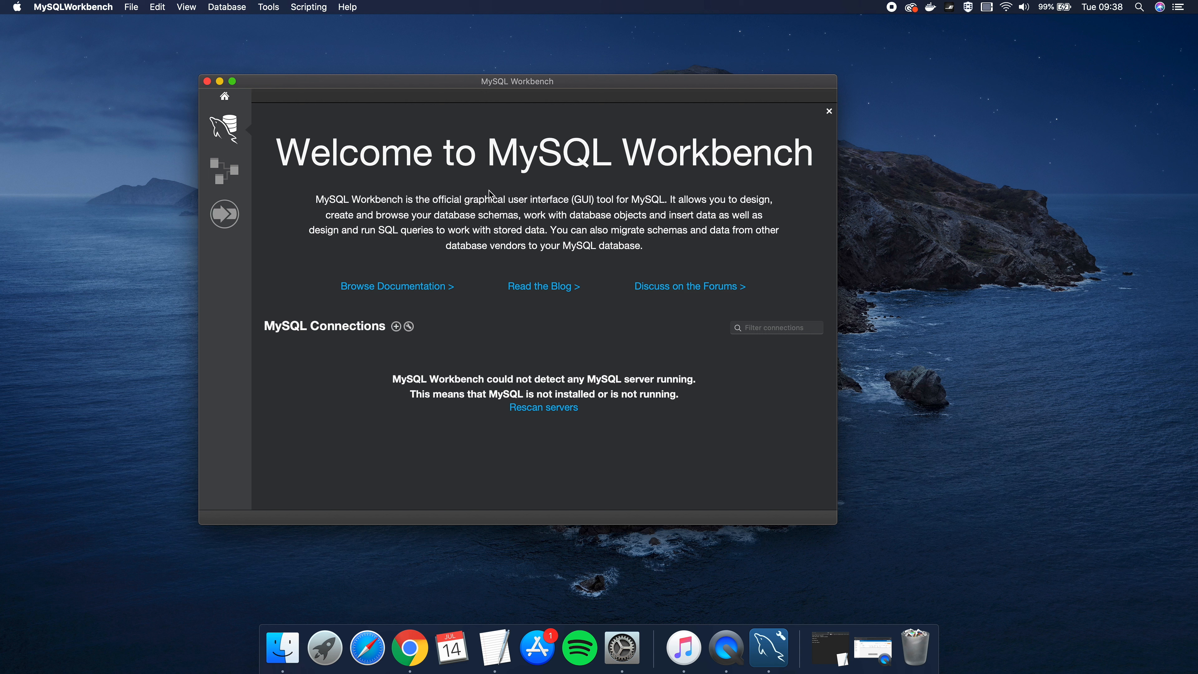
# Step: Switch to the RDS console in Chrome and open the details of the music-instance-1 database instance
pyautogui.hotkey('ctrl', 'Up')
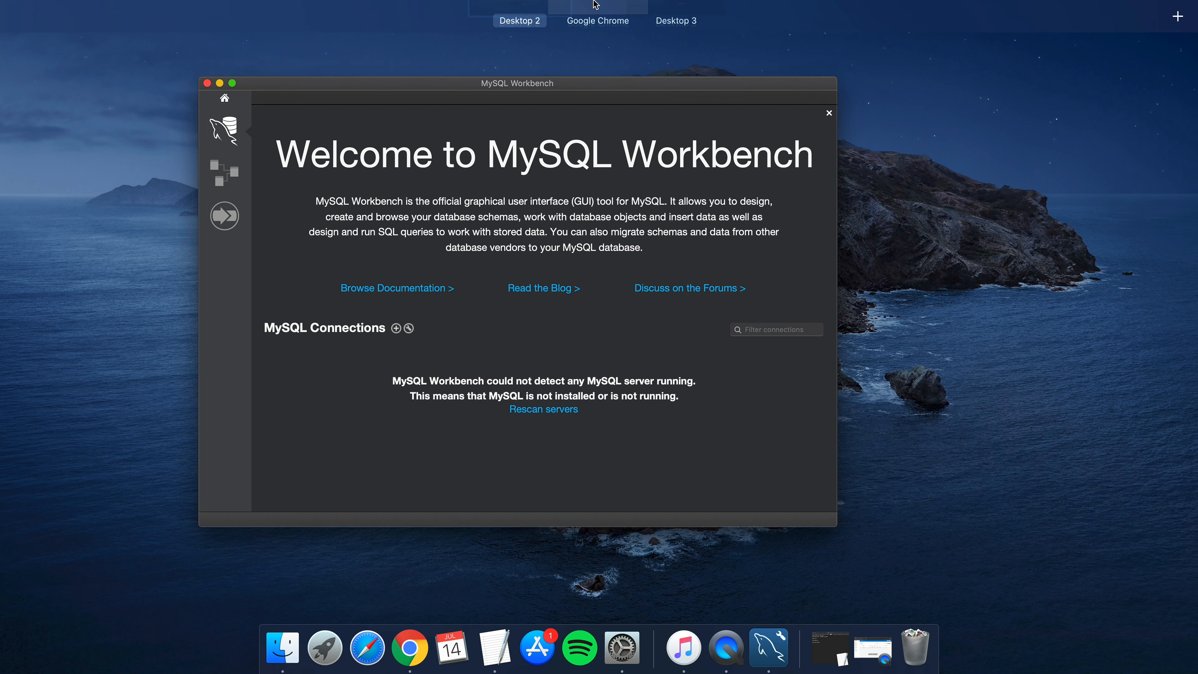
pyautogui.click(604, 62)
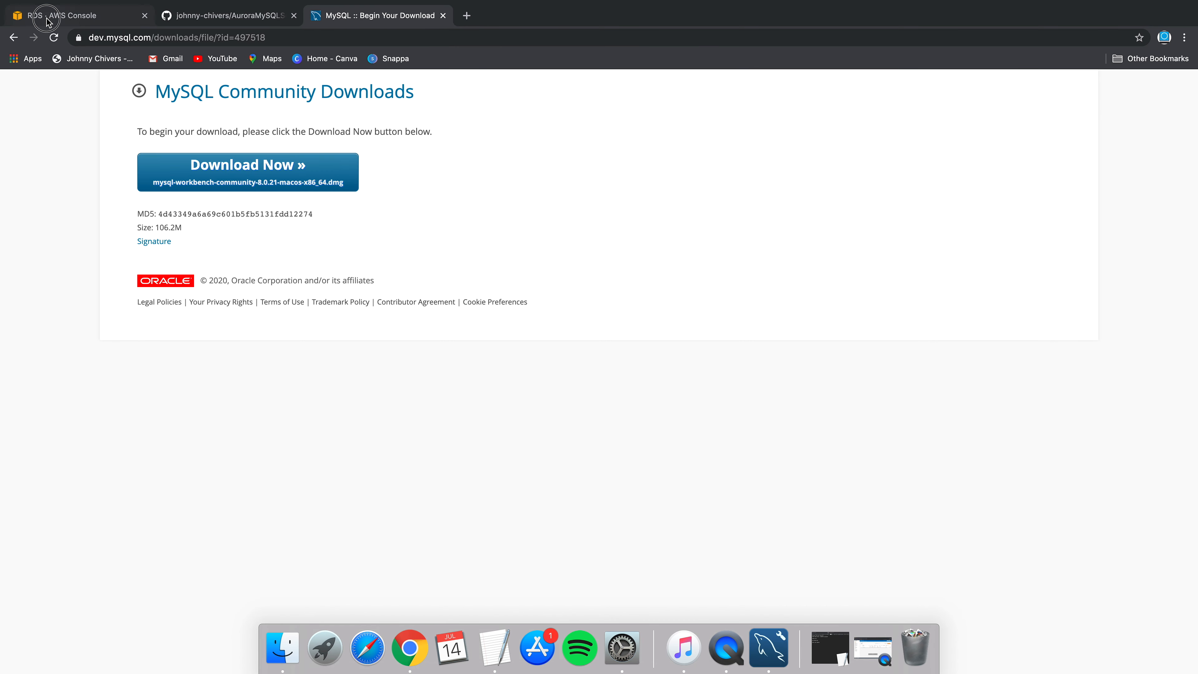
pyautogui.click(52, 17)
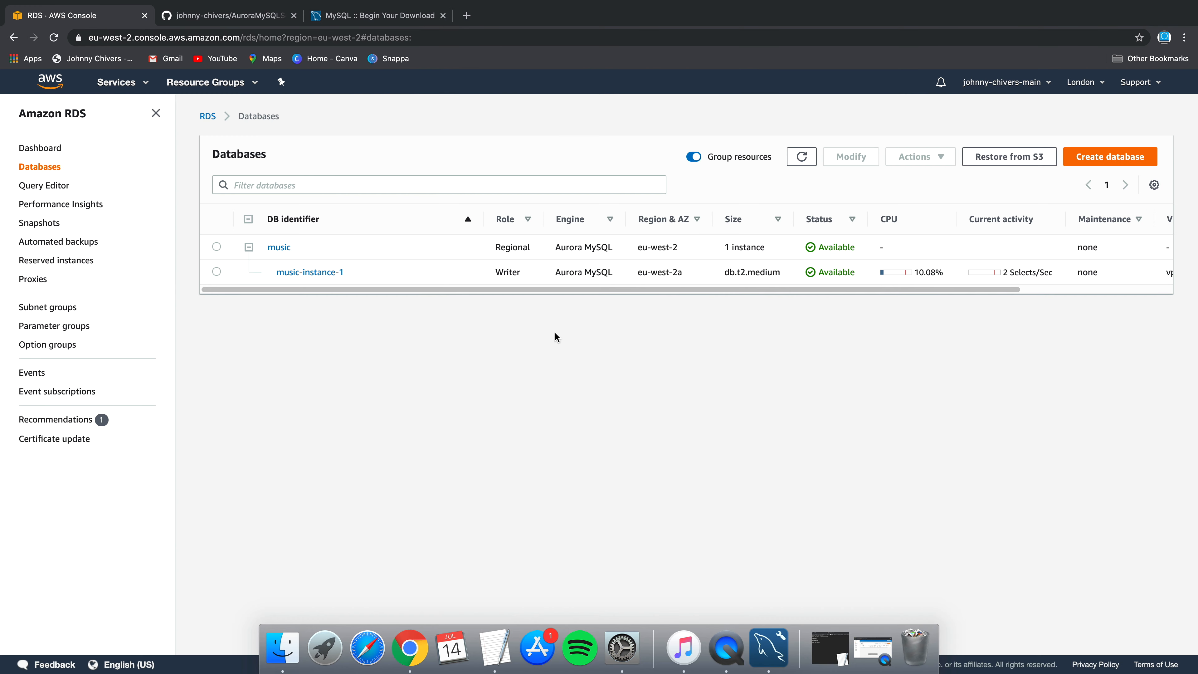
pyautogui.click(217, 272)
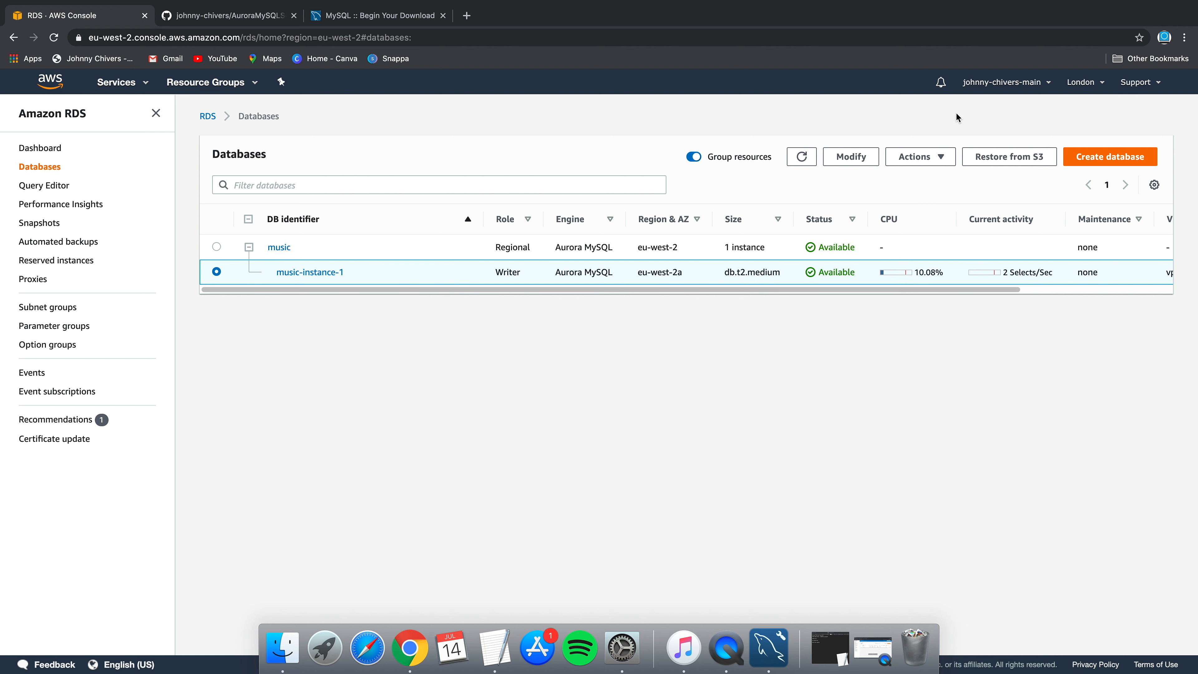
pyautogui.click(312, 273)
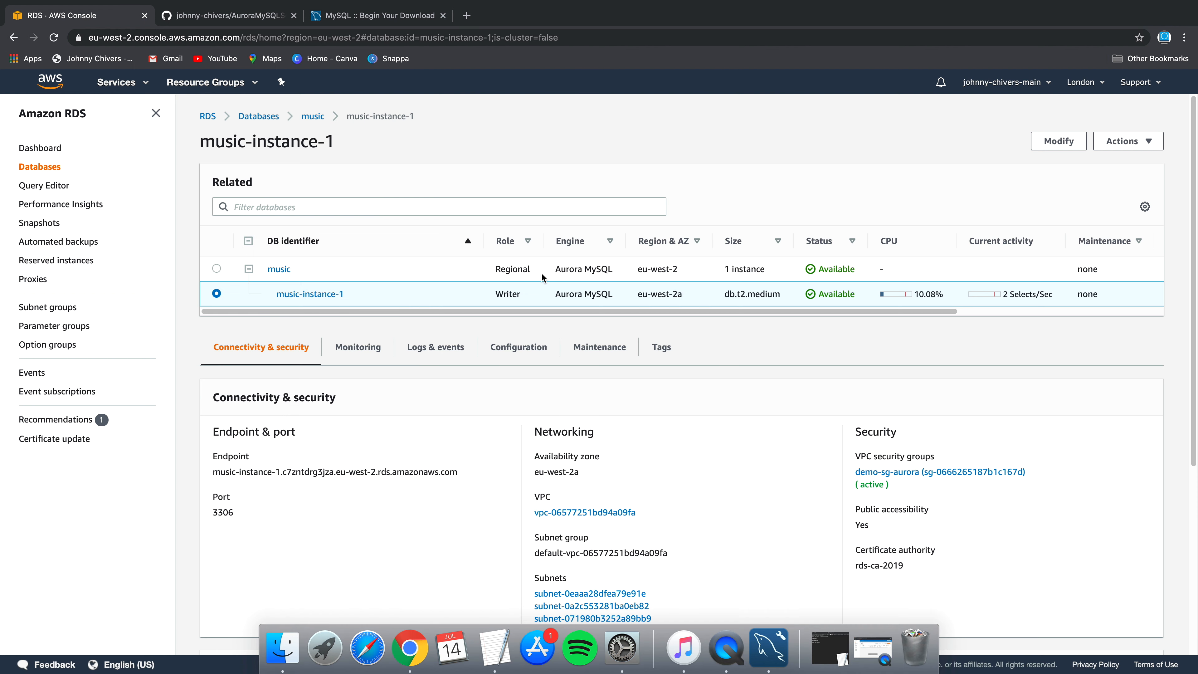
# Step: Copy the endpoint address of music-instance-1 and switch to MySQL Workbench
pyautogui.moveTo(207, 473); pyautogui.dragTo(454, 468)
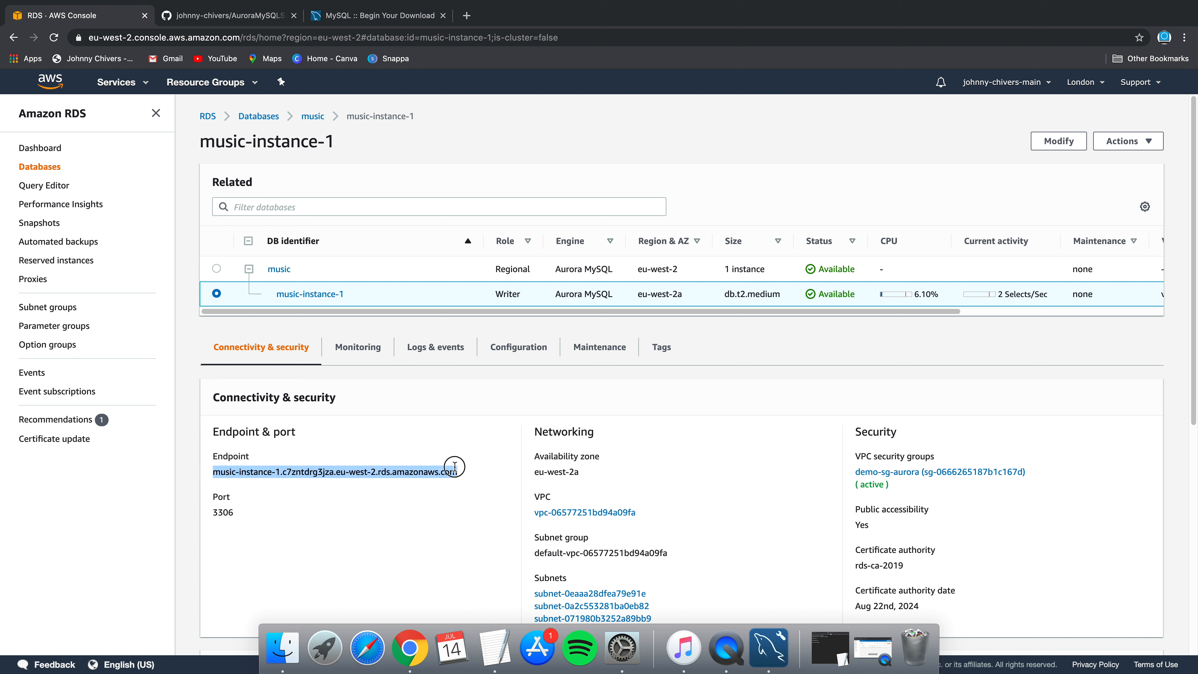
pyautogui.rightClick(444, 472)
pyautogui.click(487, 498)
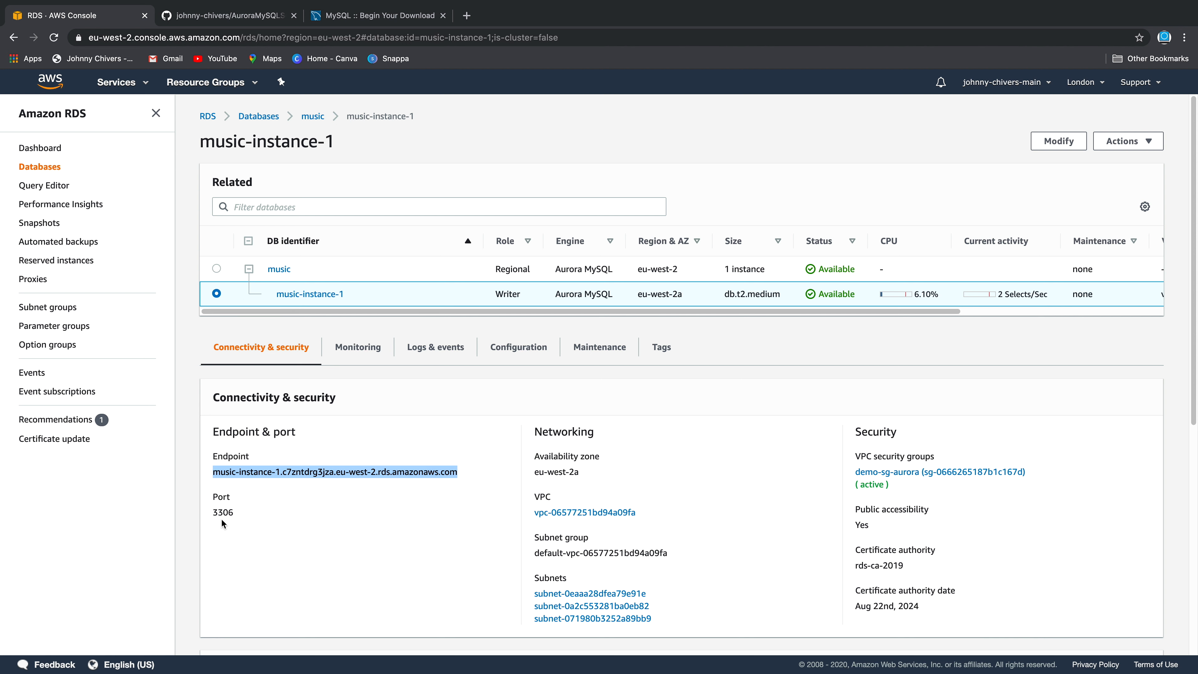
pyautogui.hotkey('ctrl', 'Up')
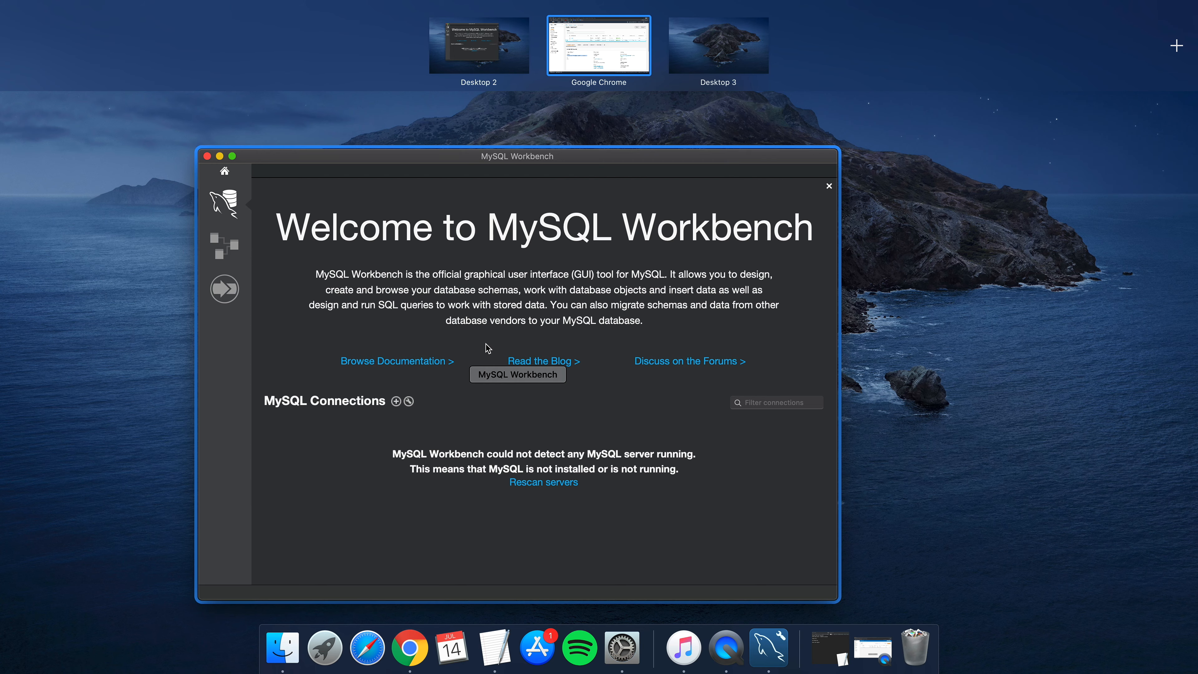
pyautogui.click(579, 67)
pyautogui.rightClick(406, 473)
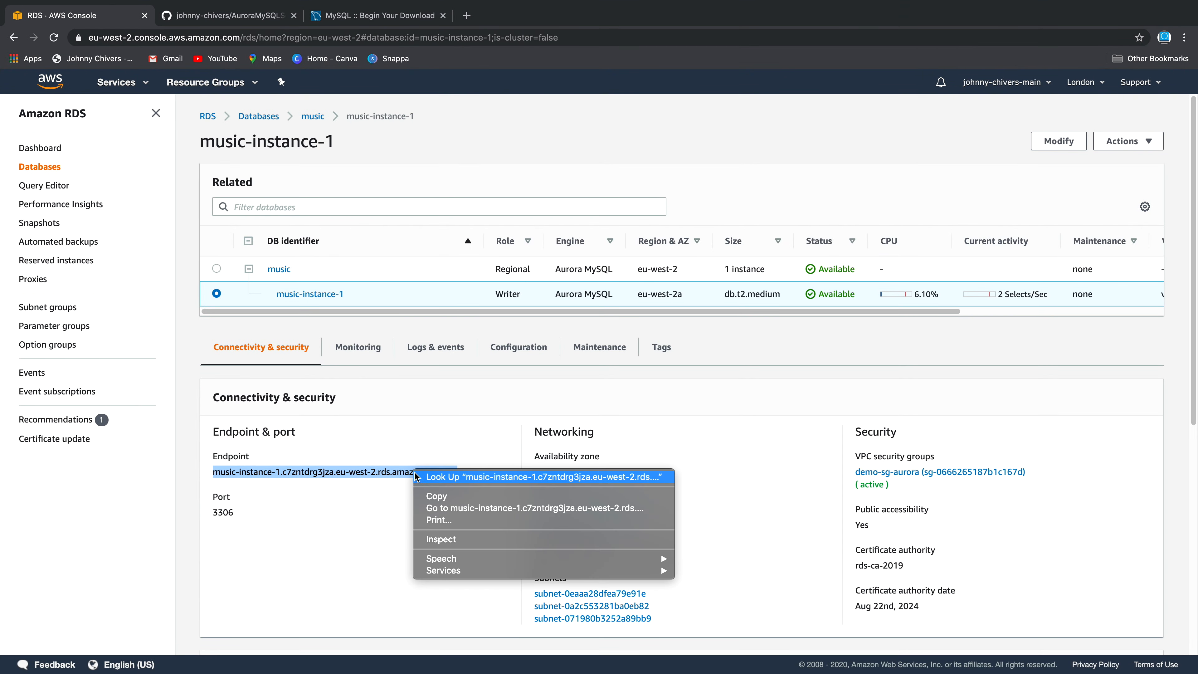
pyautogui.click(448, 499)
pyautogui.hotkey('ctrl', 'Up')
pyautogui.click(500, 357)
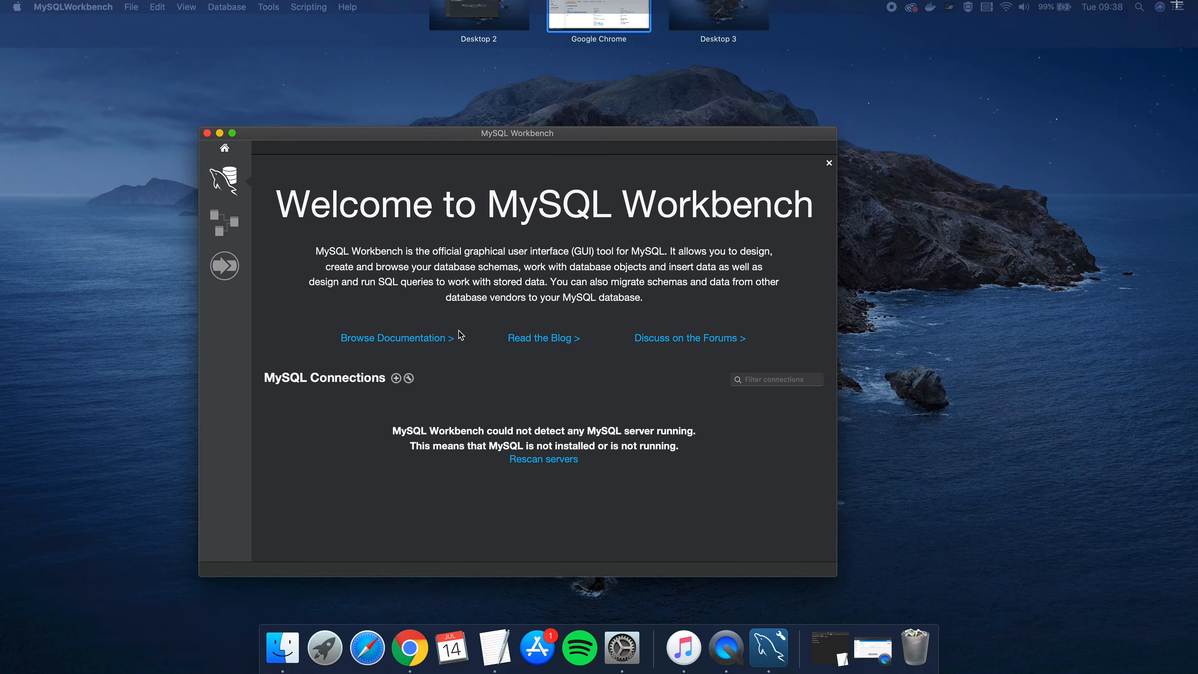
# Step: Start a new MySQL connection and name it demo
pyautogui.click(397, 326)
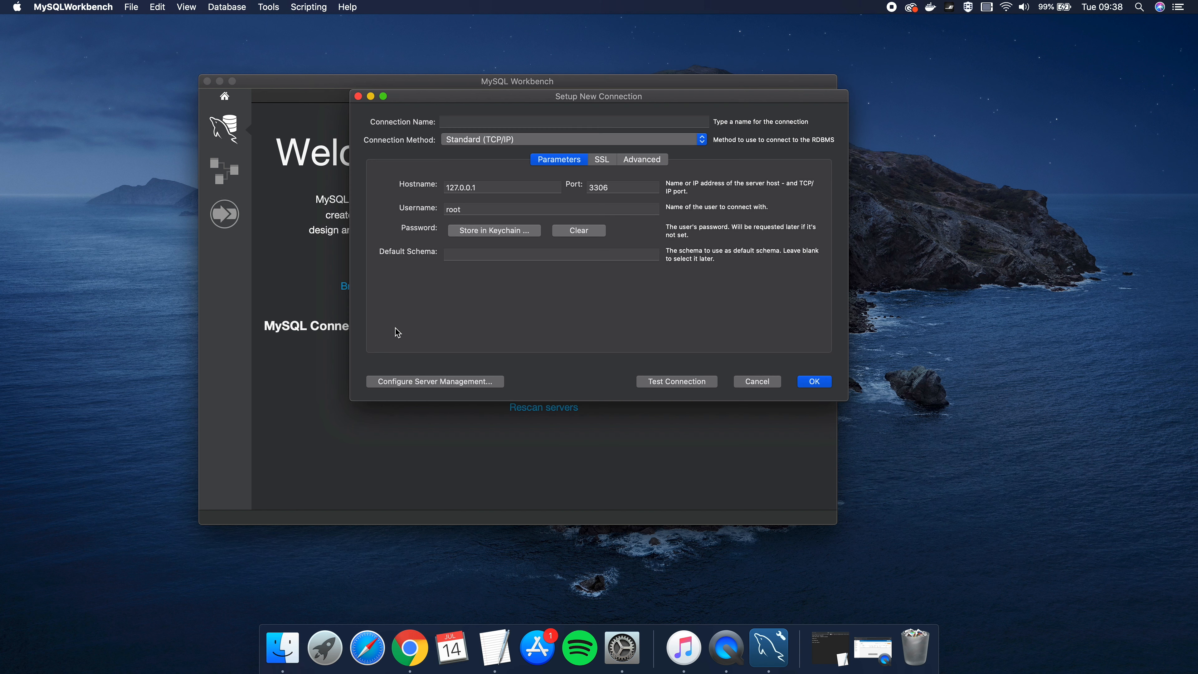
pyautogui.click(495, 117)
pyautogui.write('demo')
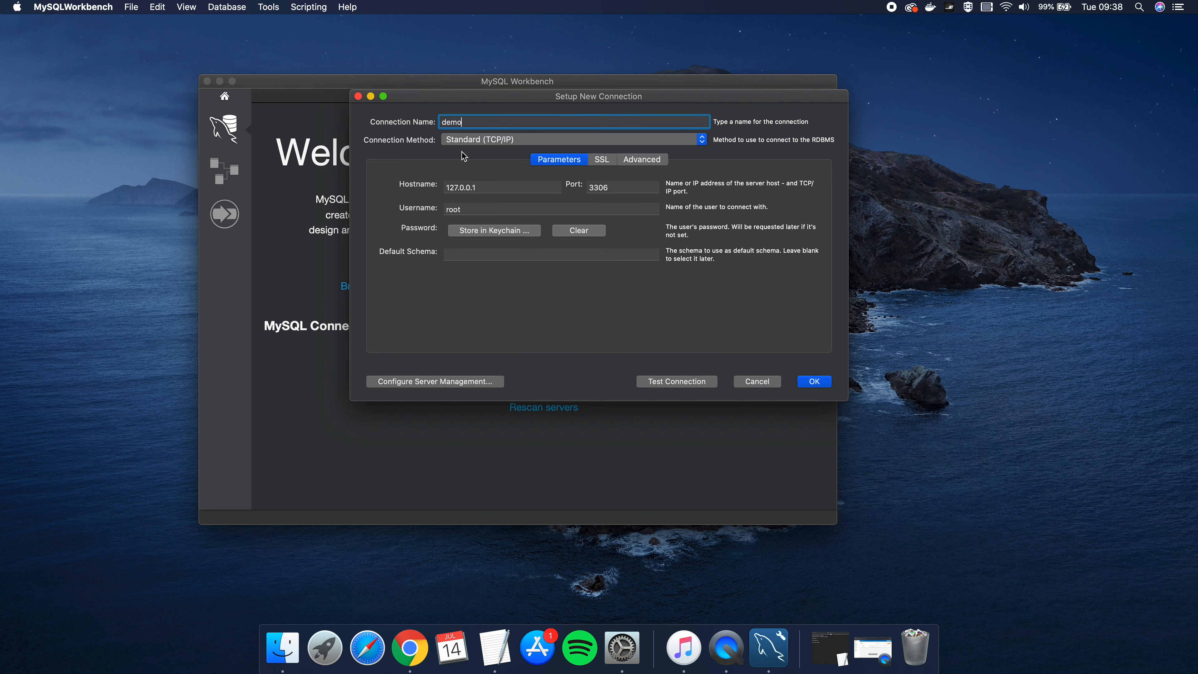
pyautogui.click(500, 188)
pyautogui.press('Right')
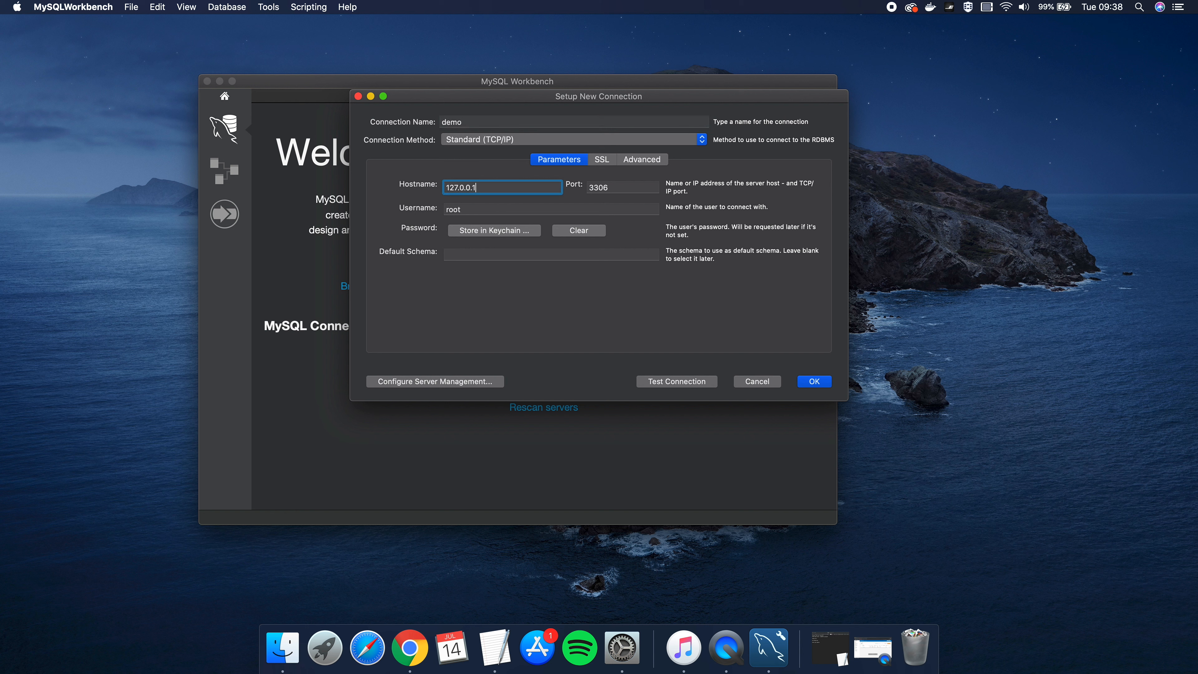
pyautogui.press('BackSpace')
pyautogui.press('BackSpace')
pyautogui.press('BackSpace')
pyautogui.press('BackSpace')
pyautogui.press('BackSpace')
pyautogui.press('super+v')
pyautogui.moveTo(470, 188); pyautogui.dragTo(372, 191)
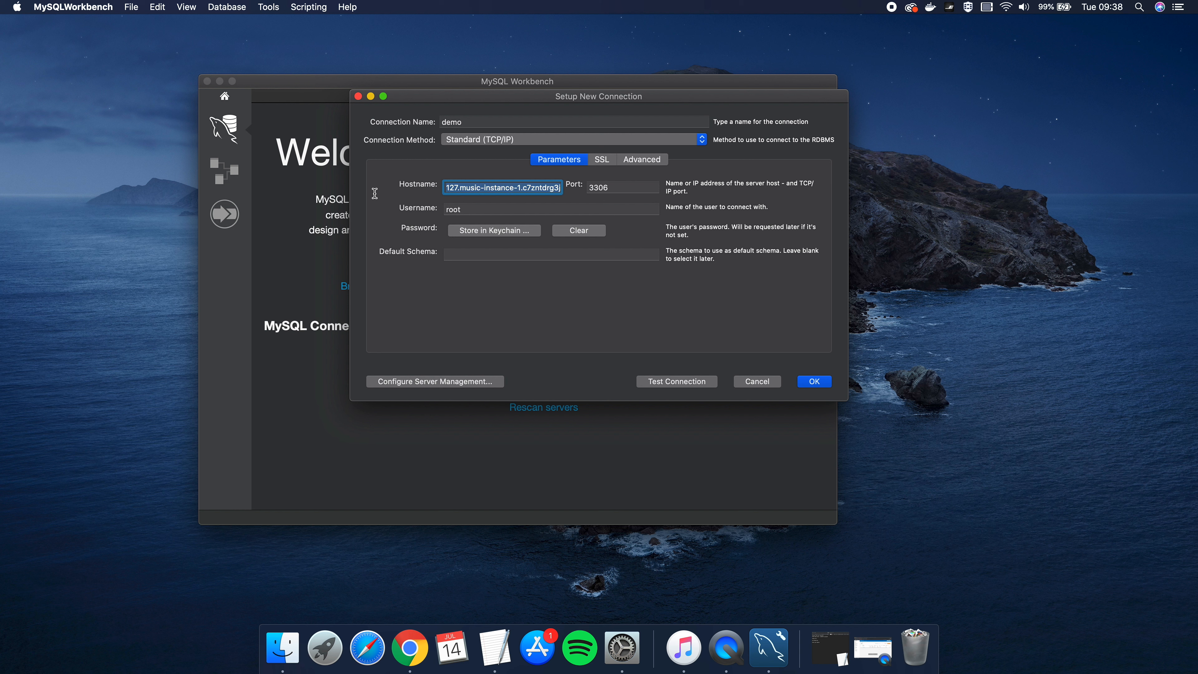
pyautogui.click(476, 195)
pyautogui.moveTo(480, 189); pyautogui.dragTo(401, 186)
pyautogui.click(526, 270)
# Step: Replace the connection's entire hostname with the copied music-instance-1 endpoint
pyautogui.tripleClick(463, 187)
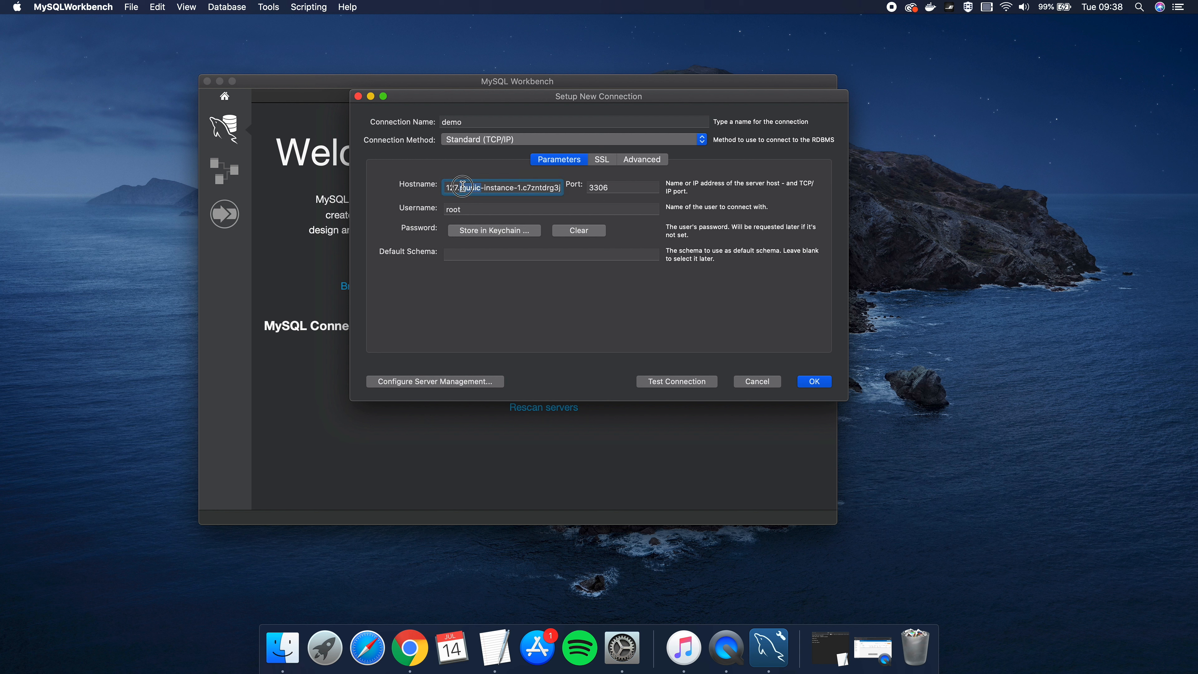
pyautogui.press('BackSpace')
pyautogui.press('super+v')
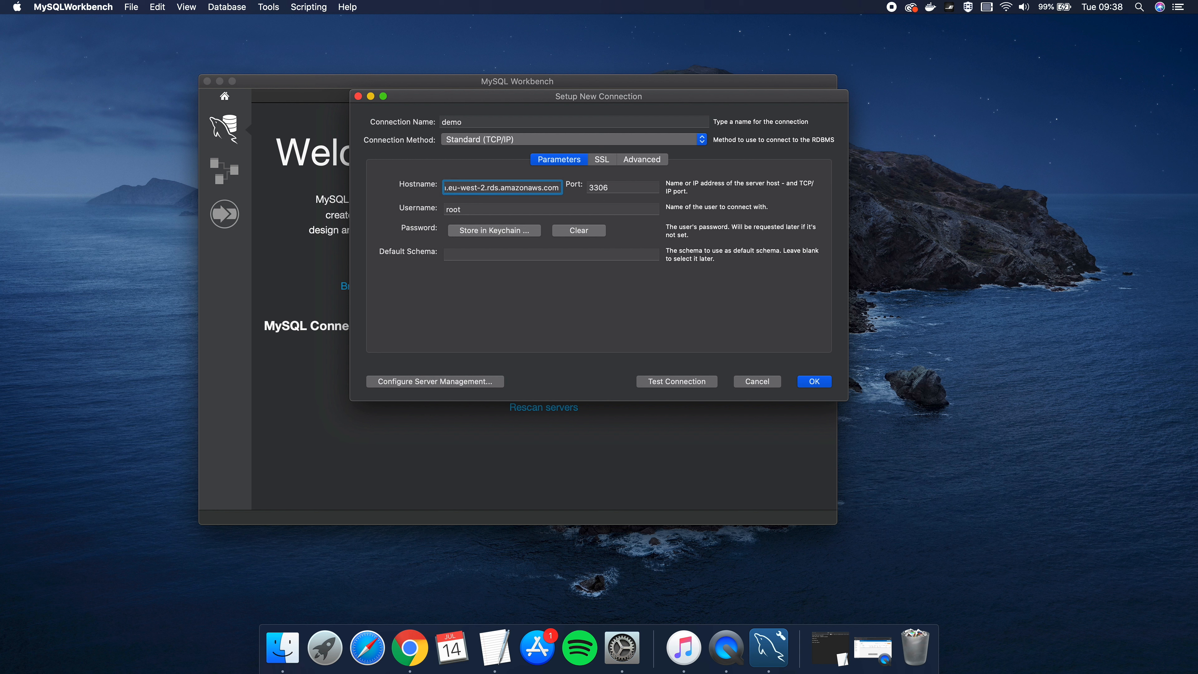
pyautogui.click(585, 275)
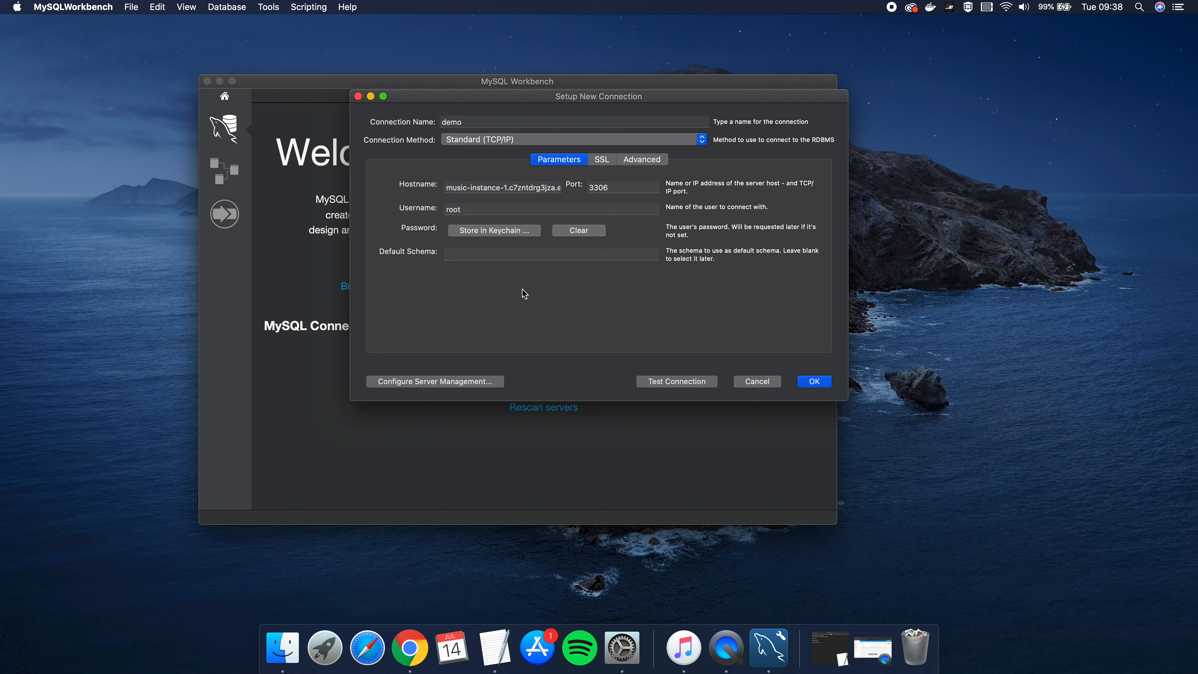
# Step: Set the connection's username to admin and store the database password in the keychain
pyautogui.doubleClick(483, 211)
pyautogui.write('admin')
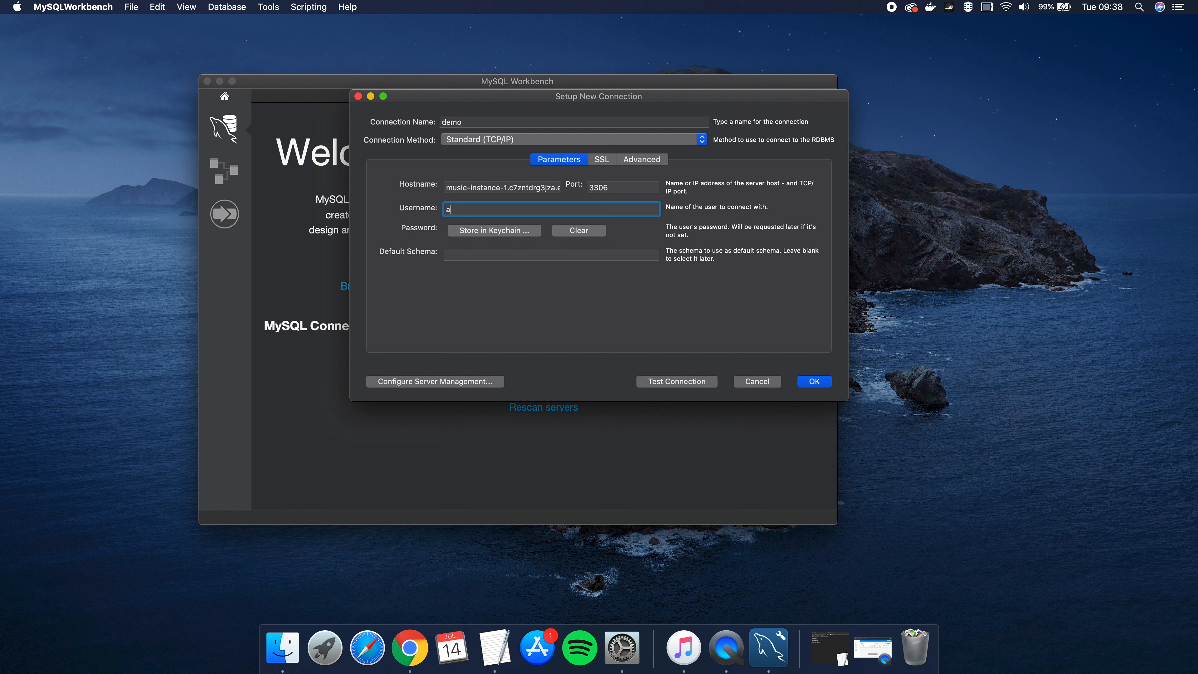
pyautogui.click(503, 234)
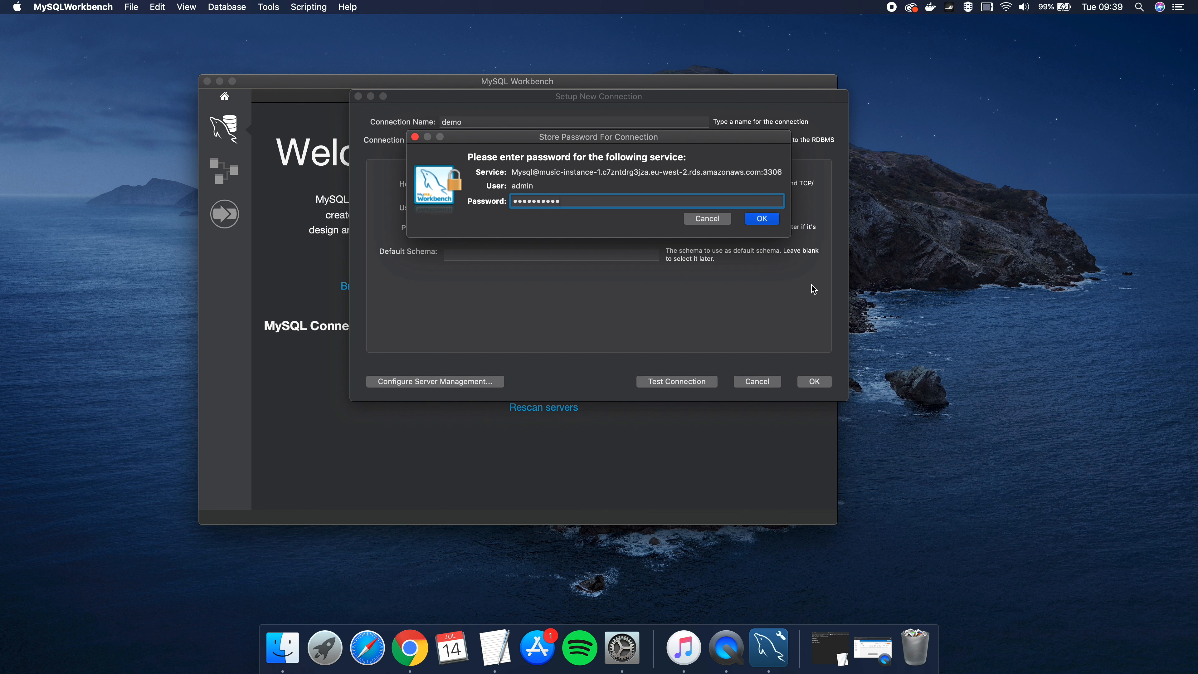
pyautogui.click(766, 221)
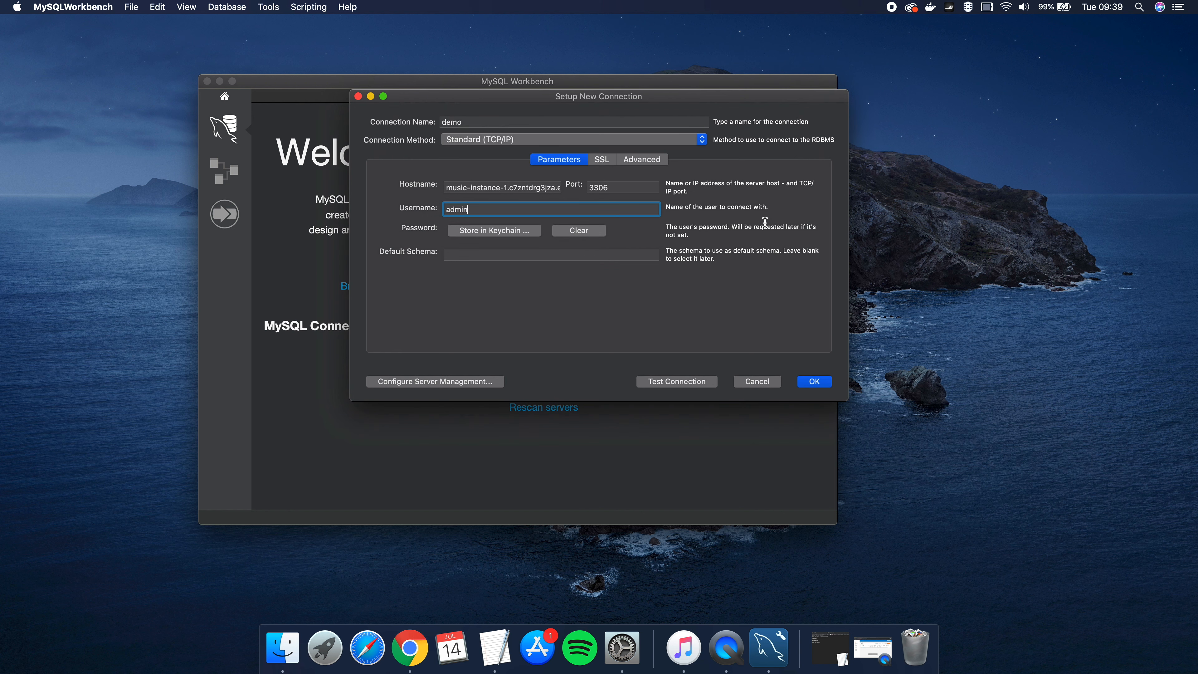
# Step: Test the demo connection, dismiss the test result and save the connection
pyautogui.click(677, 383)
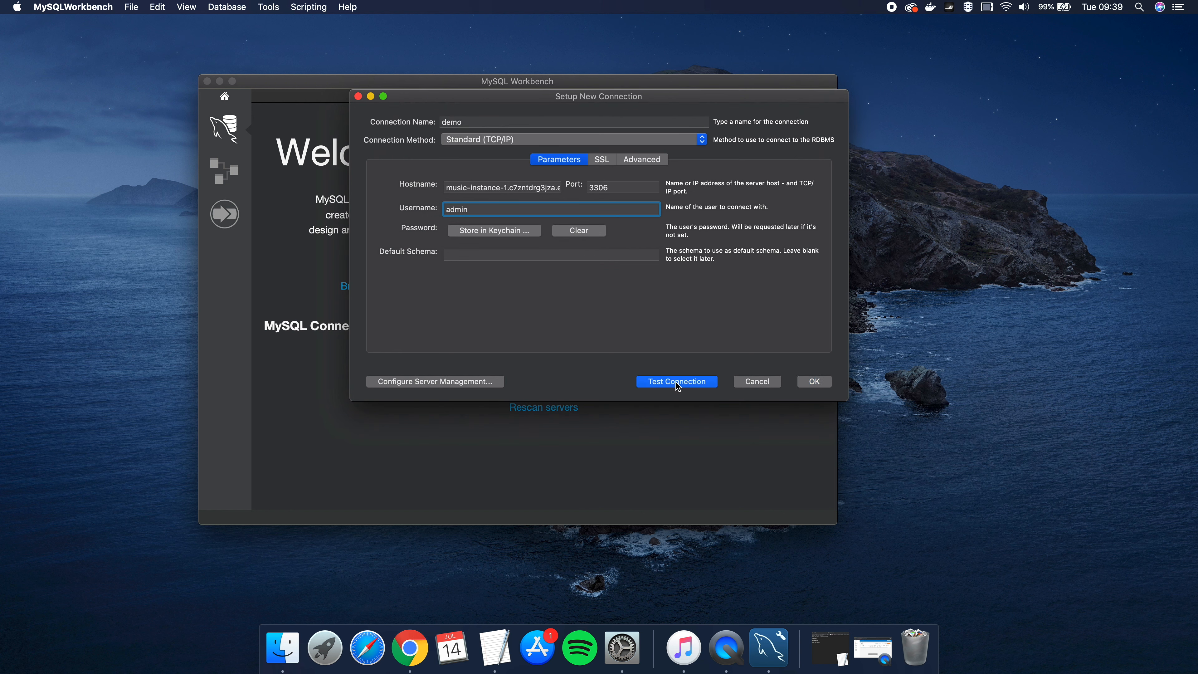
pyautogui.moveTo(466, 159); pyautogui.dragTo(591, 220)
pyautogui.click(584, 218)
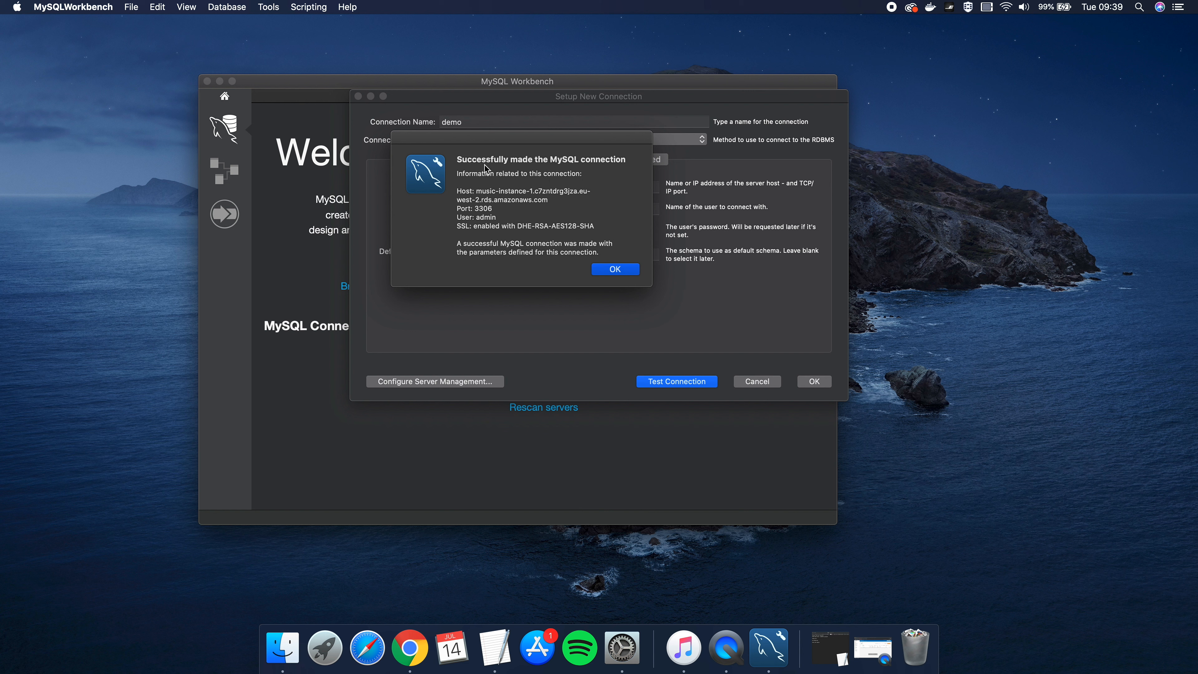
pyautogui.click(625, 269)
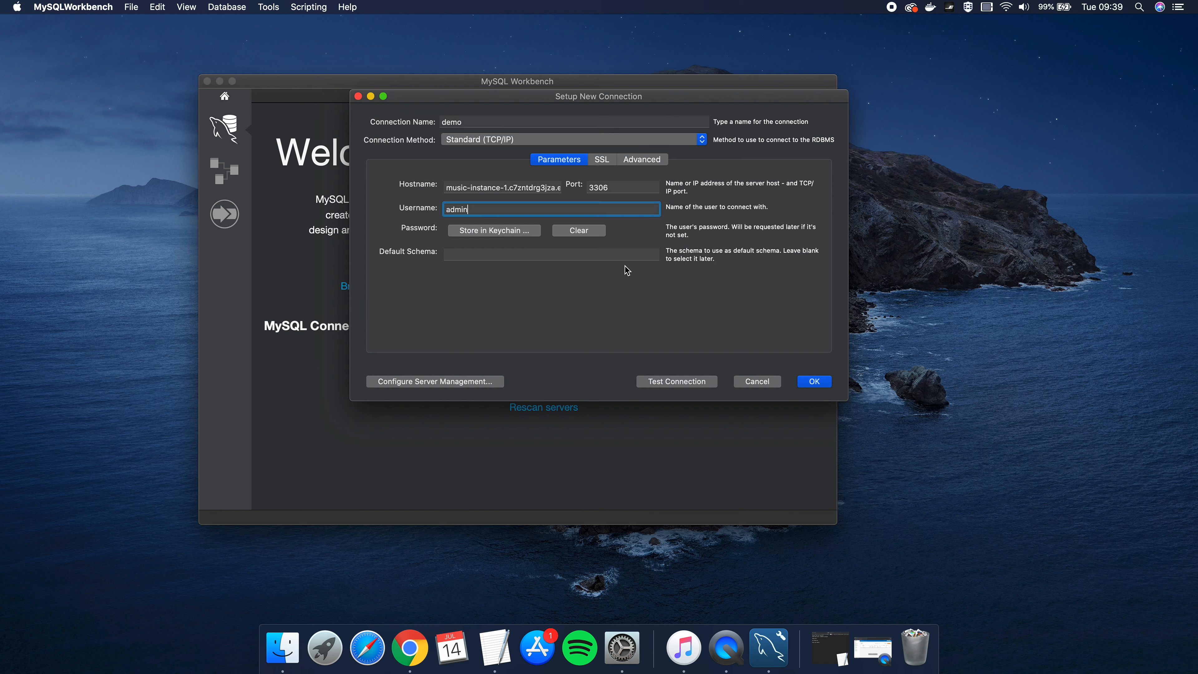
pyautogui.click(815, 381)
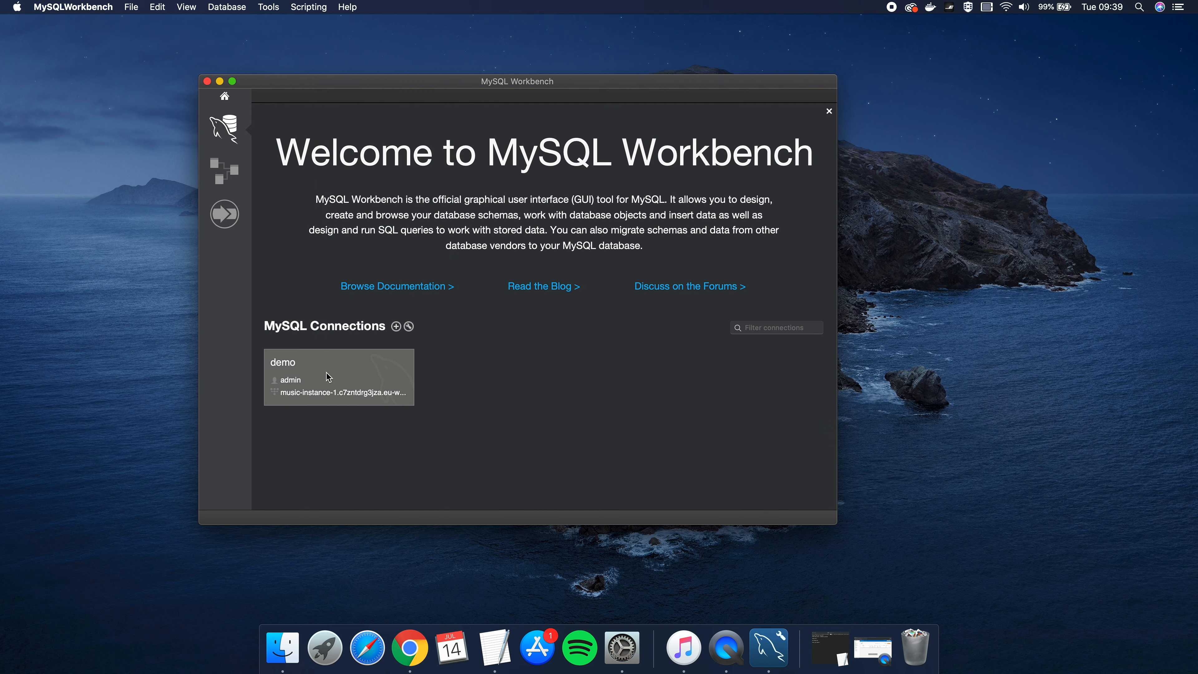
# Step: Open the demo connection in the SQL editor and expand the window to full screen
pyautogui.click(335, 380)
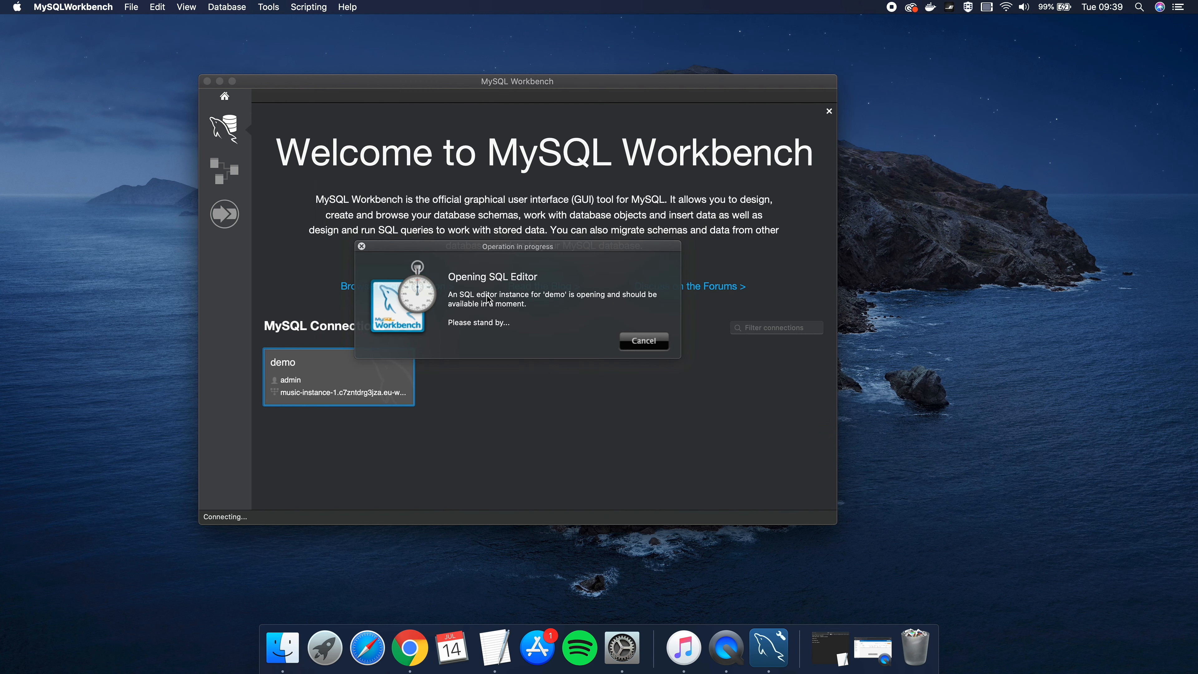
pyautogui.click(231, 81)
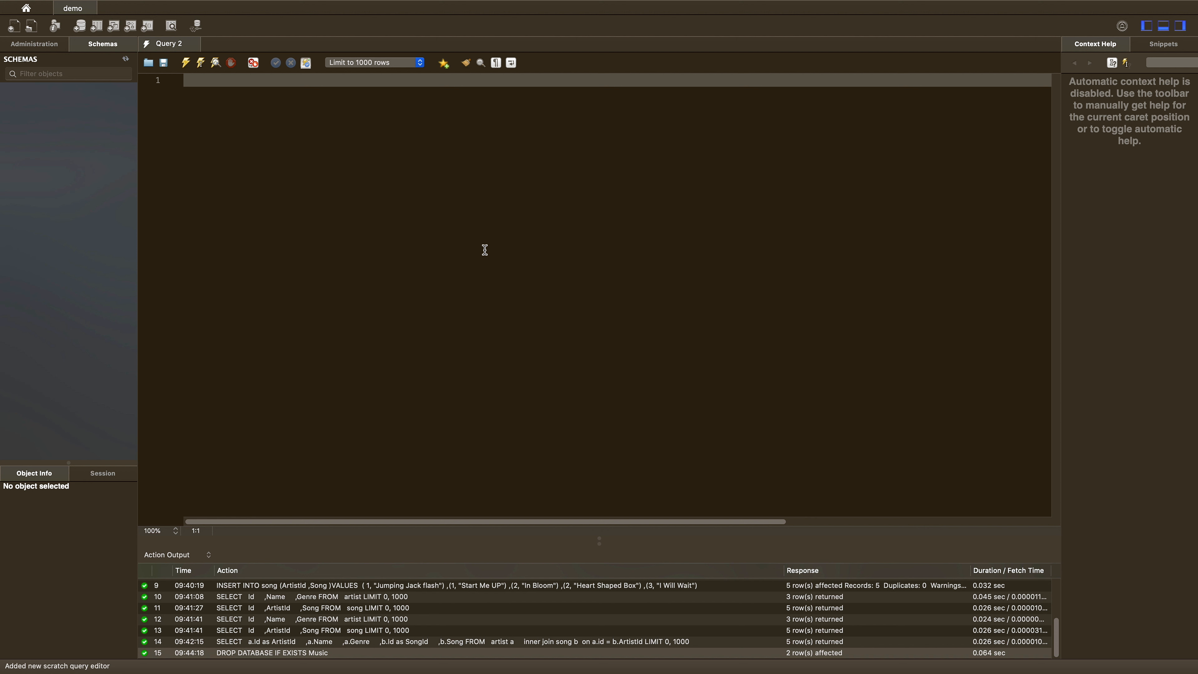
# Step: Switch to the browser and open aws-aurora-database-creation-script.sql in the AuroraMySQLScriptsSetUp repository
pyautogui.hotkey('ctrl', 'Up')
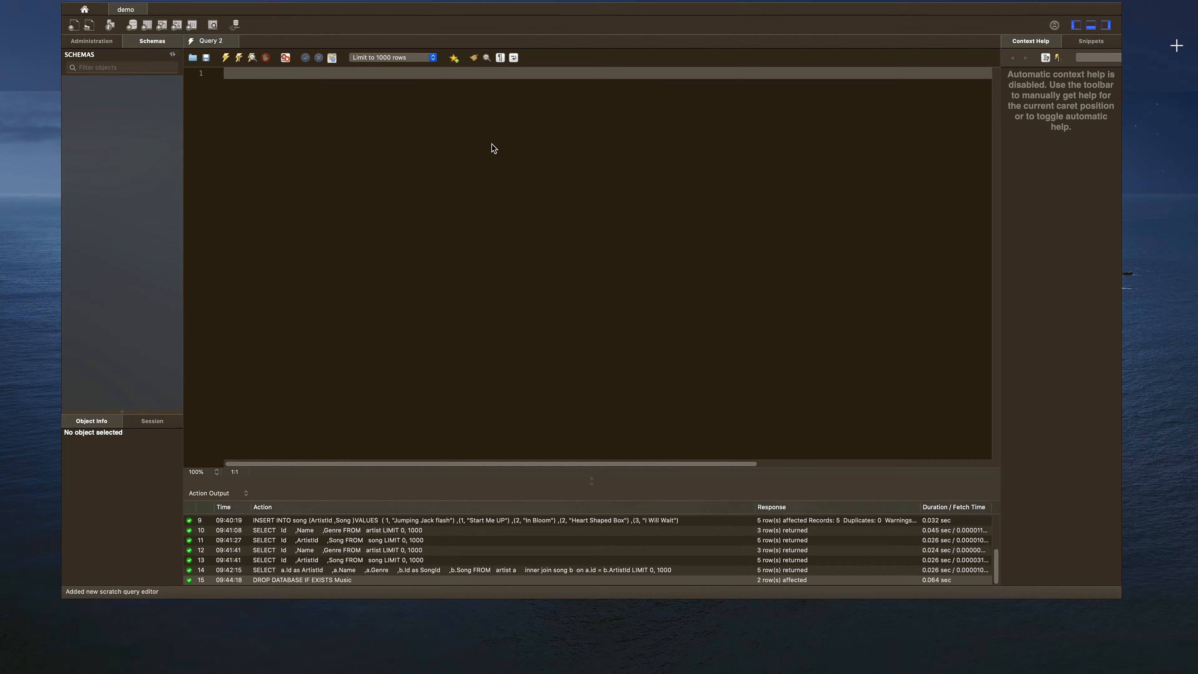
pyautogui.click(659, 52)
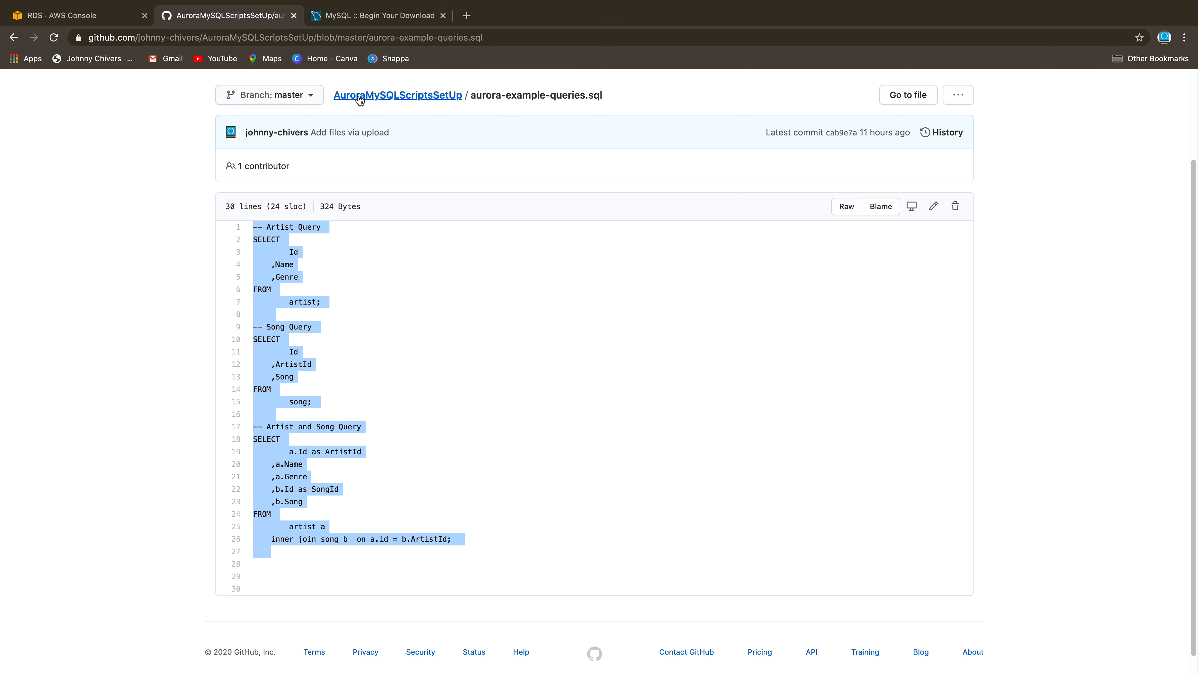
pyautogui.click(375, 97)
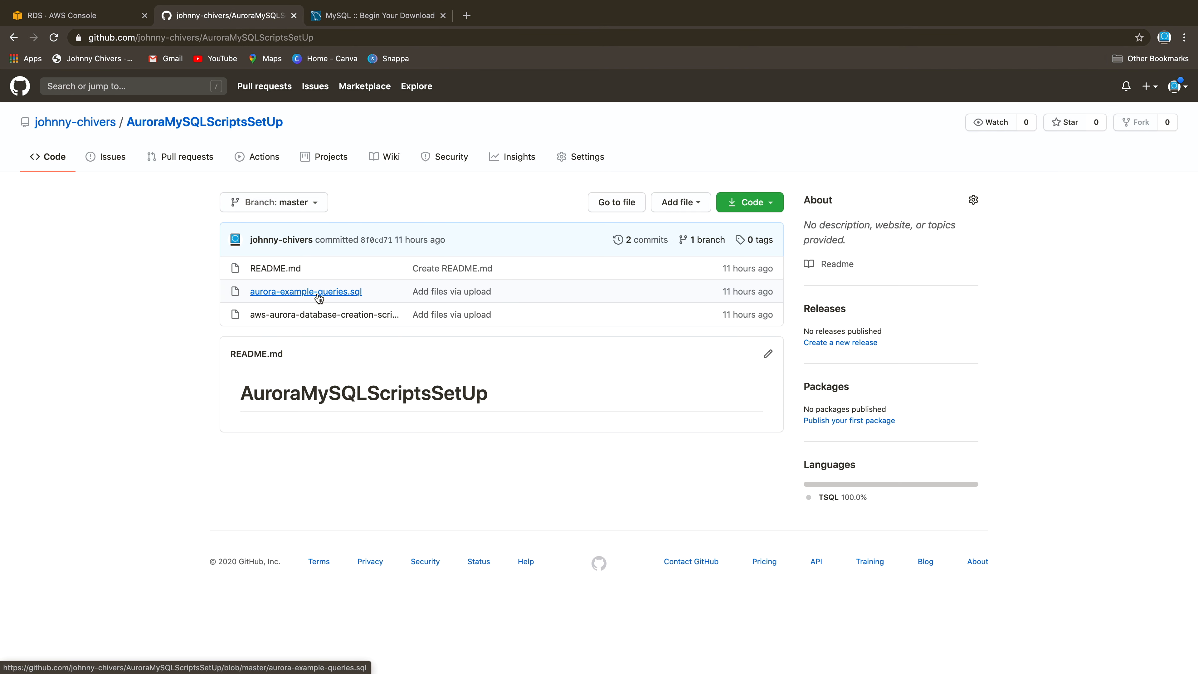
pyautogui.click(349, 315)
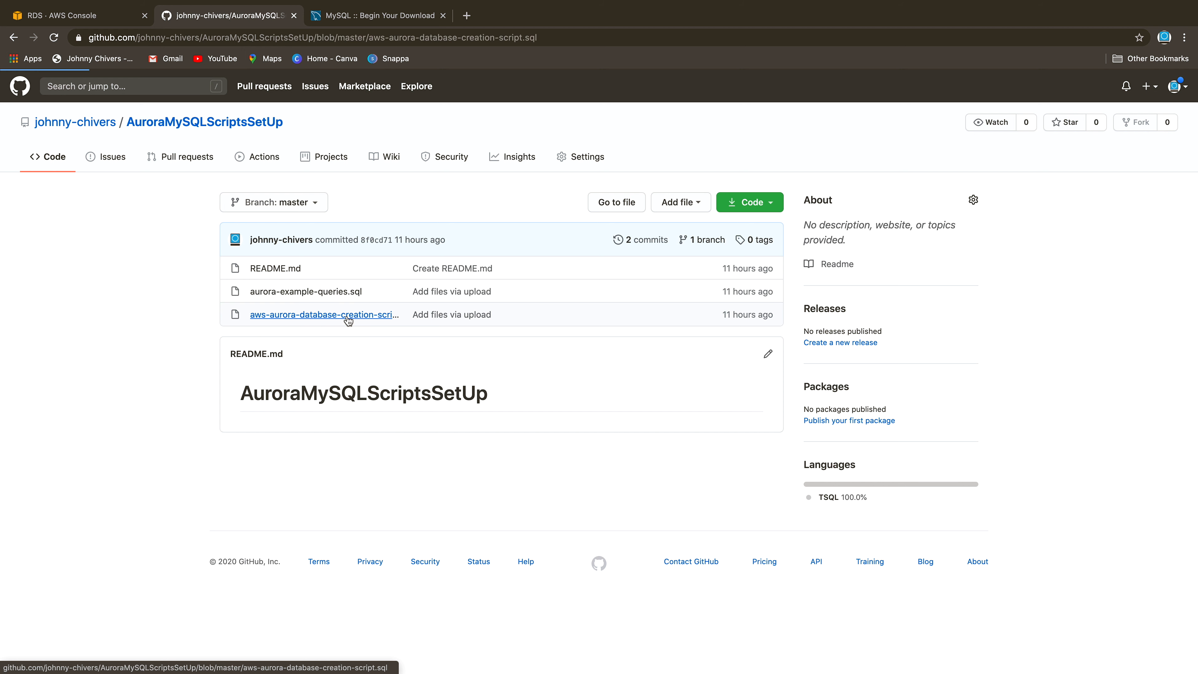
# Step: Copy the entire database creation script, from the drop database comment through the song inserts
pyautogui.scroll(-3, 412, 399)
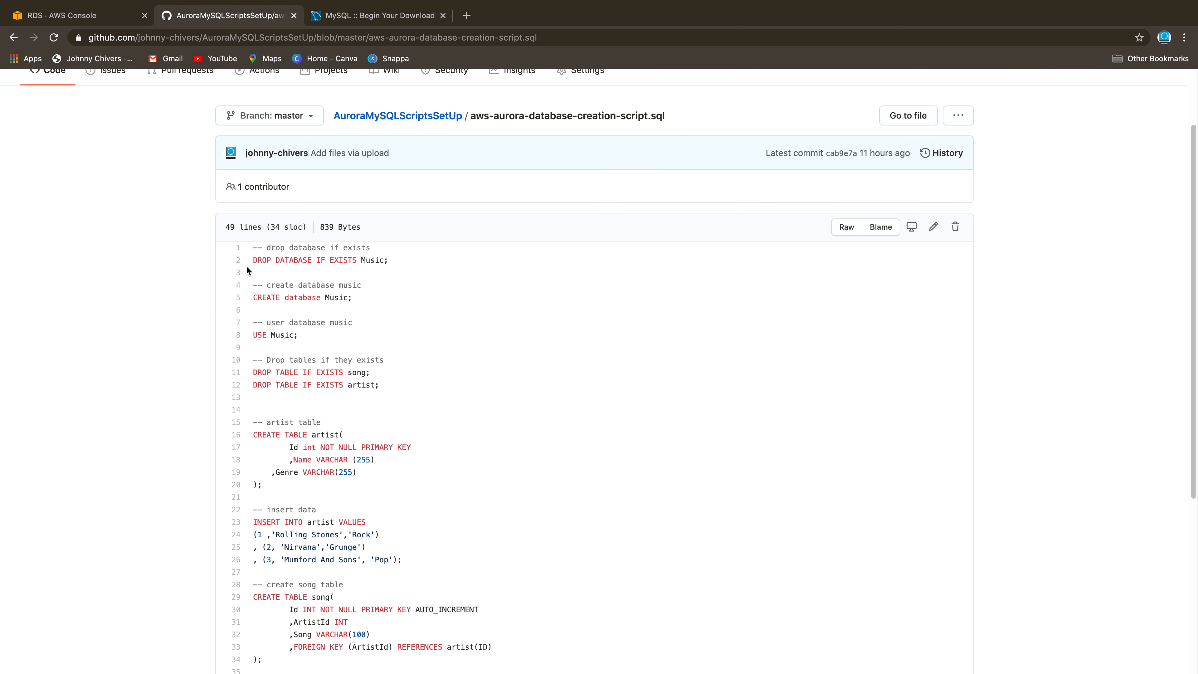
pyautogui.moveTo(254, 252); pyautogui.dragTo(356, 460)
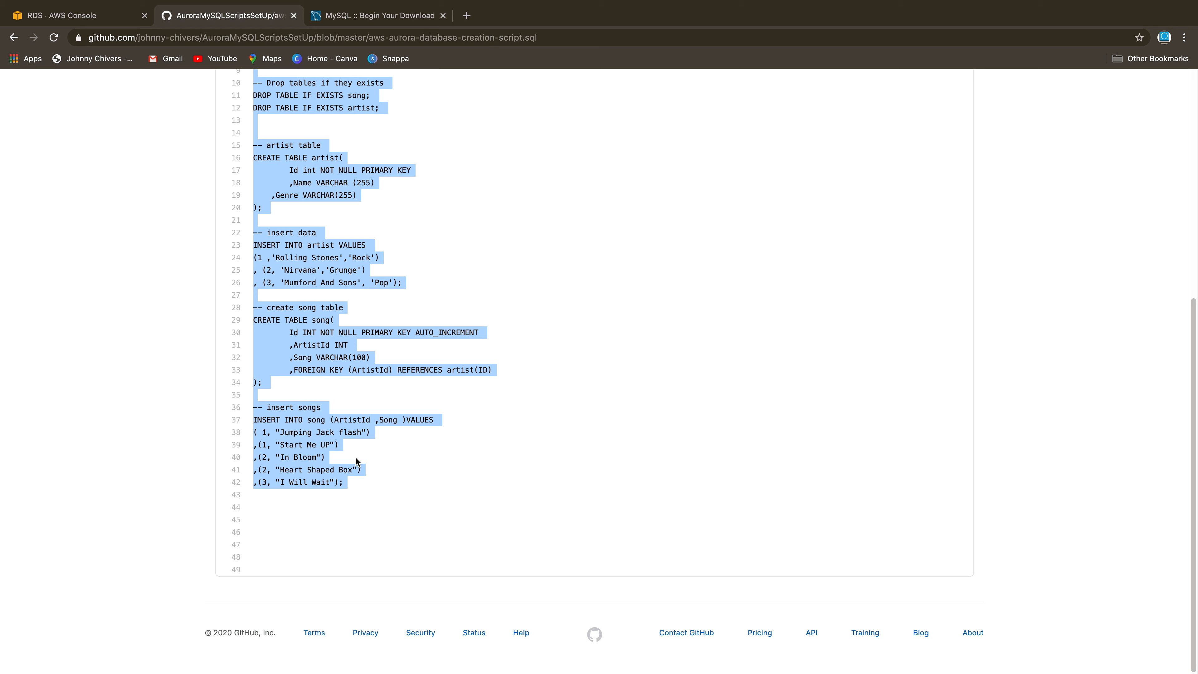
pyautogui.rightClick(334, 448)
pyautogui.click(350, 463)
pyautogui.scroll(10, 500, 370)
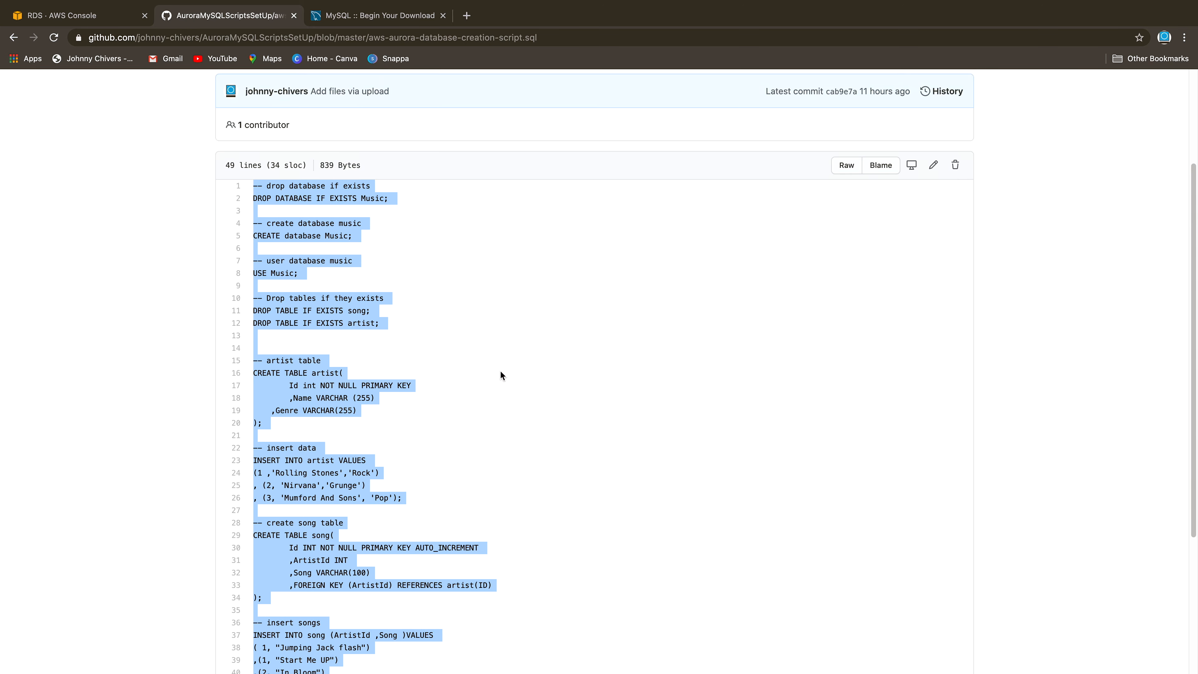
# Step: Switch to MySQL Workbench and paste the creation script into the empty query of the demo connection
pyautogui.hotkey('ctrl', 'Up')
pyautogui.click(538, 46)
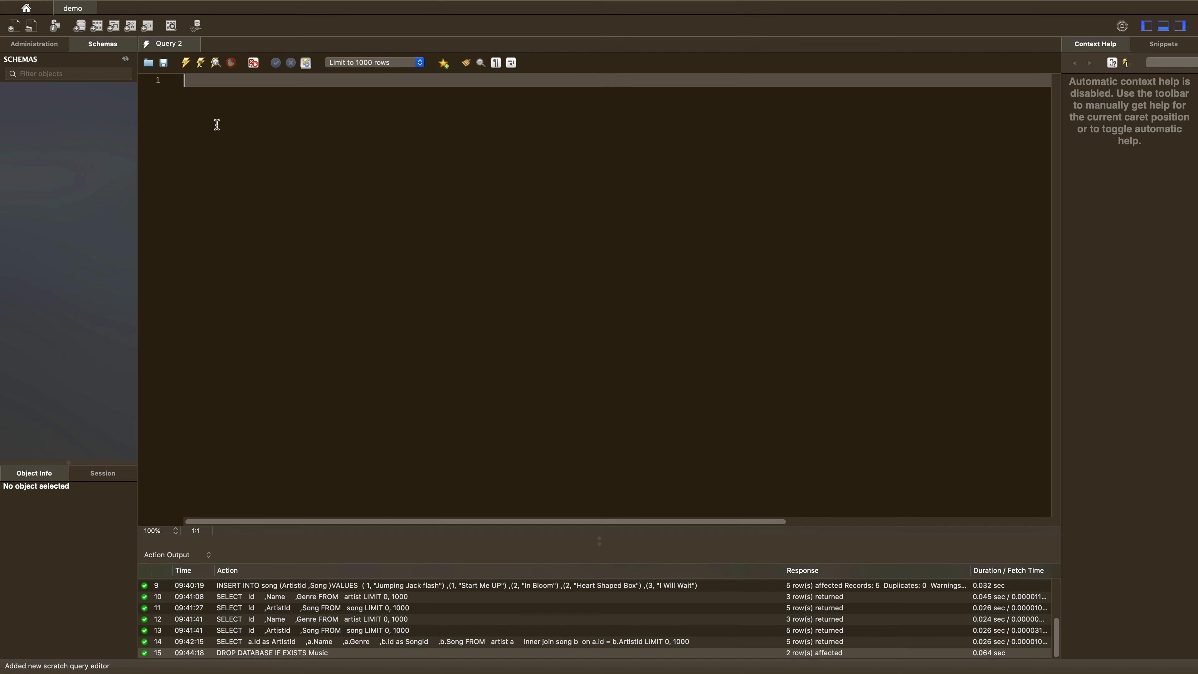
pyautogui.rightClick(194, 100)
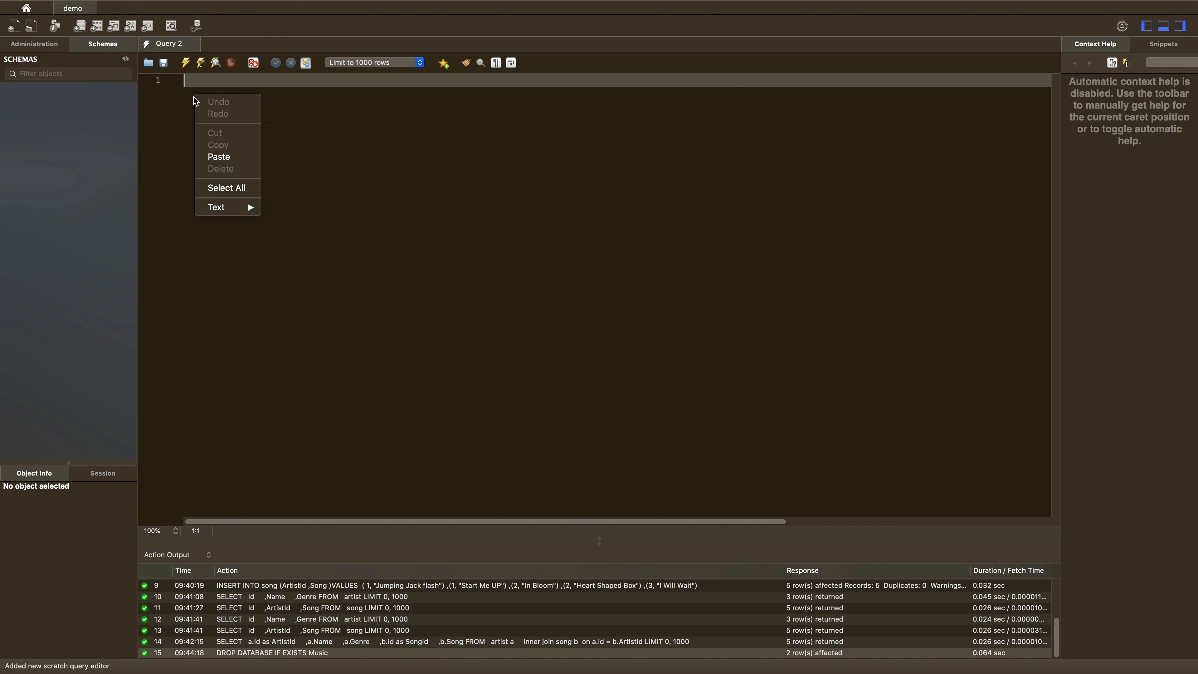
pyautogui.click(241, 155)
pyautogui.scroll(5, 397, 167)
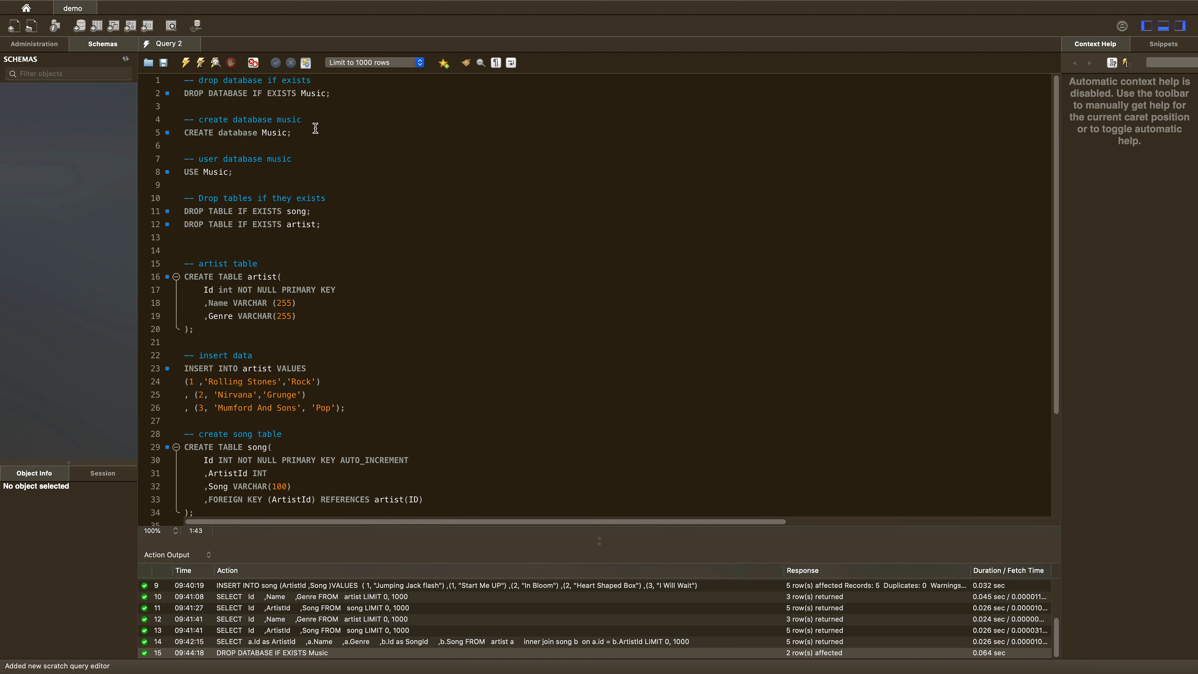
# Step: Review the script's statements for dropping and creating the Music database, building the artist and song tables, and inserting their data
pyautogui.moveTo(336, 94); pyautogui.dragTo(184, 93)
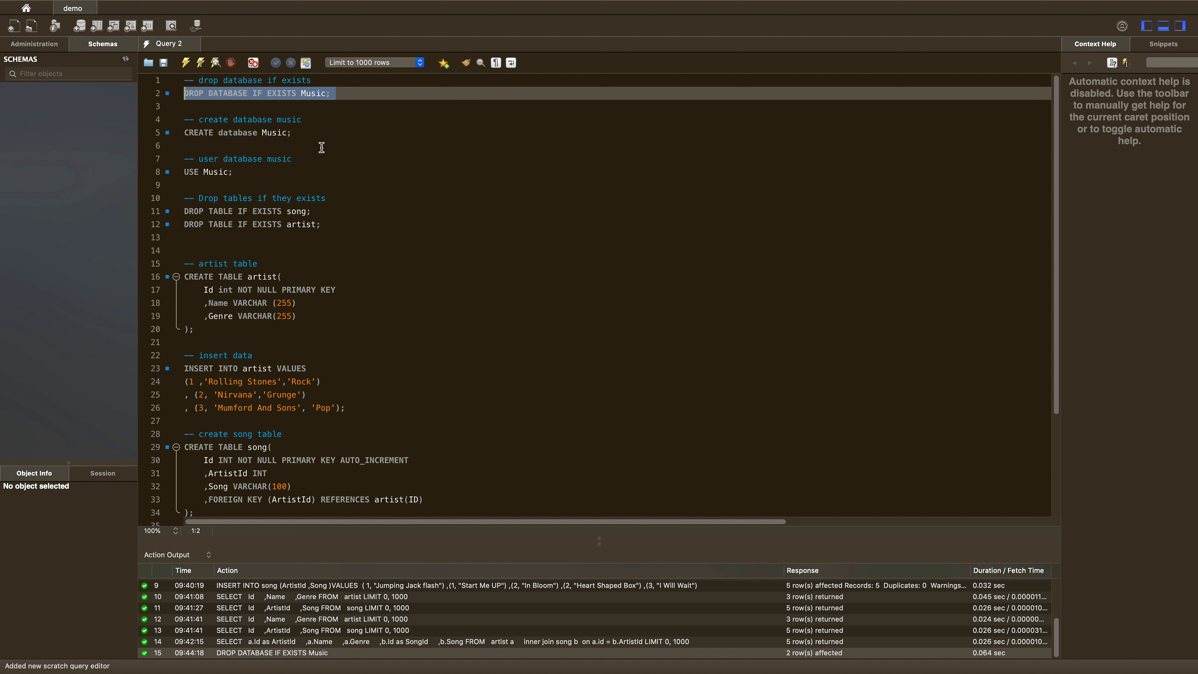
pyautogui.moveTo(319, 136); pyautogui.dragTo(218, 135)
pyautogui.scroll(-3, 285, 207)
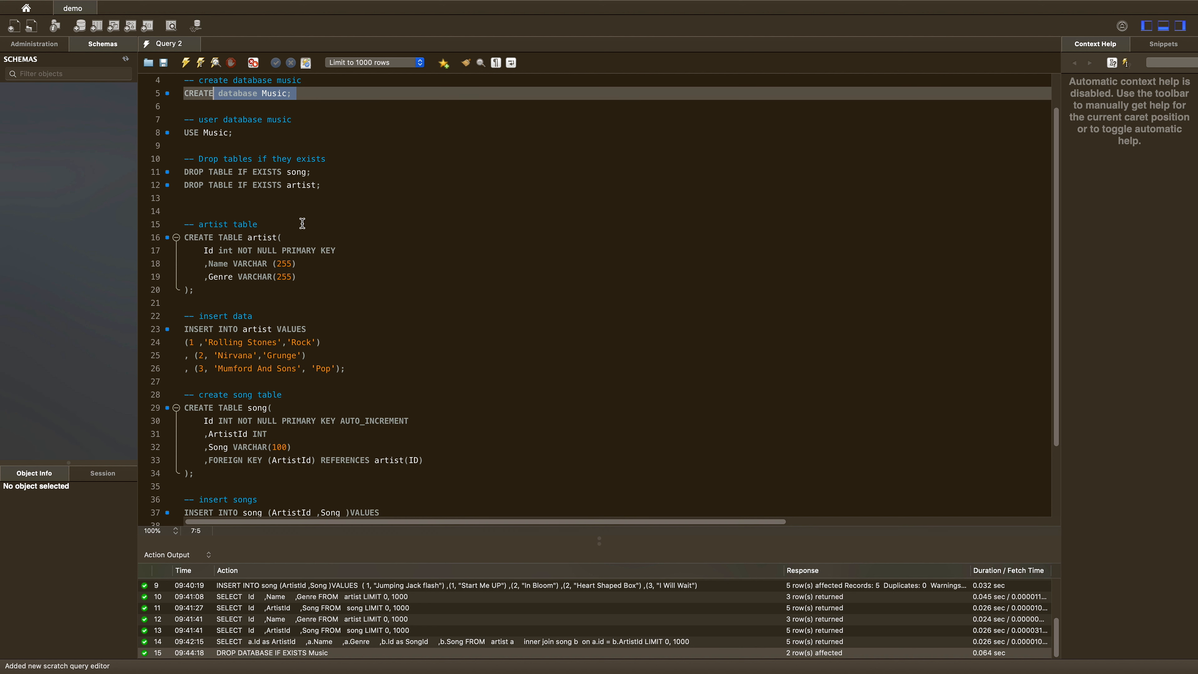
pyautogui.moveTo(352, 193); pyautogui.dragTo(139, 160)
pyautogui.scroll(-1, 404, 214)
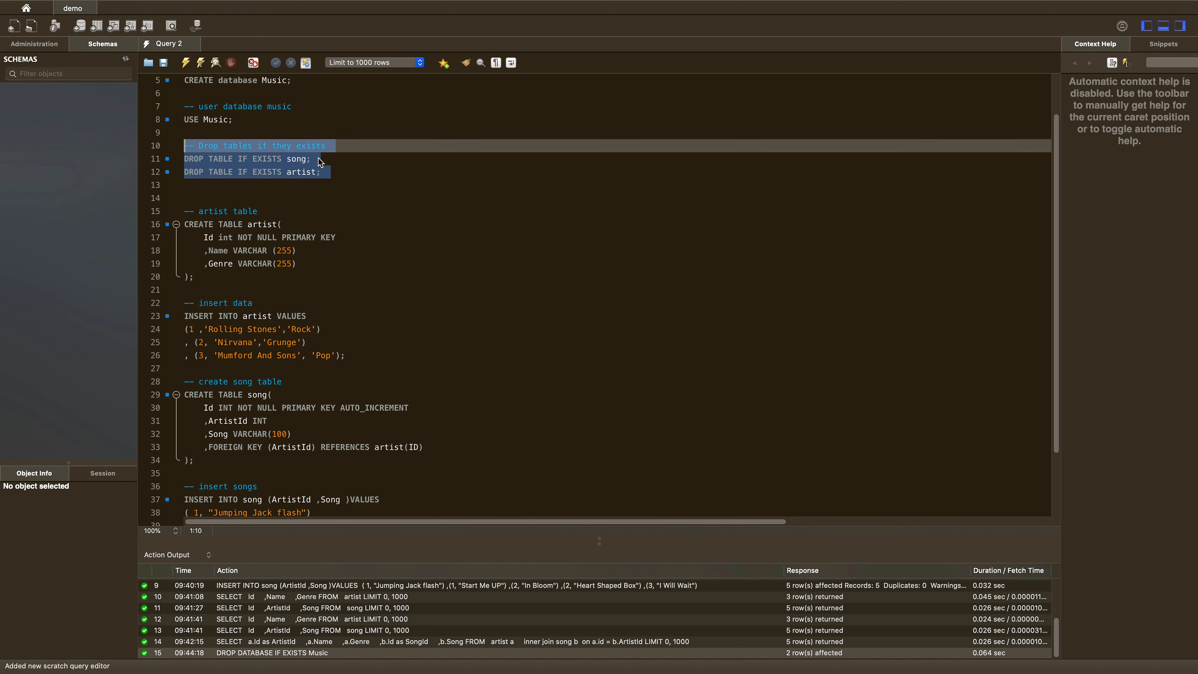
pyautogui.scroll(-6, 345, 189)
pyautogui.moveTo(312, 194); pyautogui.dragTo(167, 141)
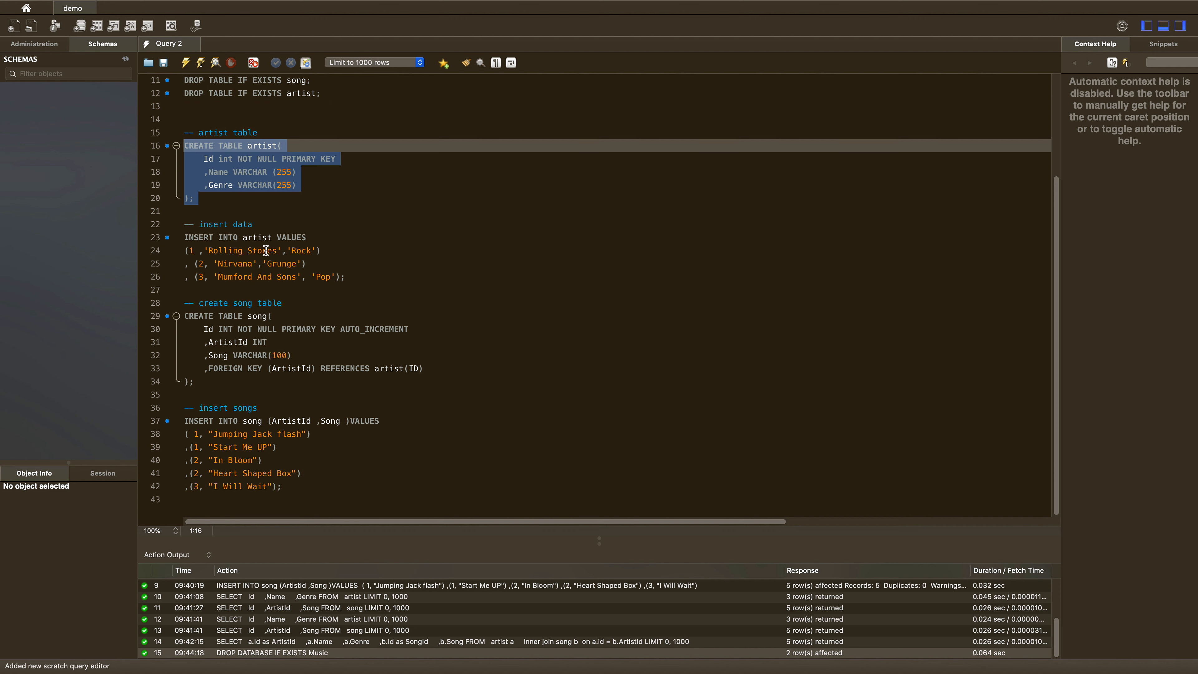
pyautogui.moveTo(359, 274); pyautogui.dragTo(184, 236)
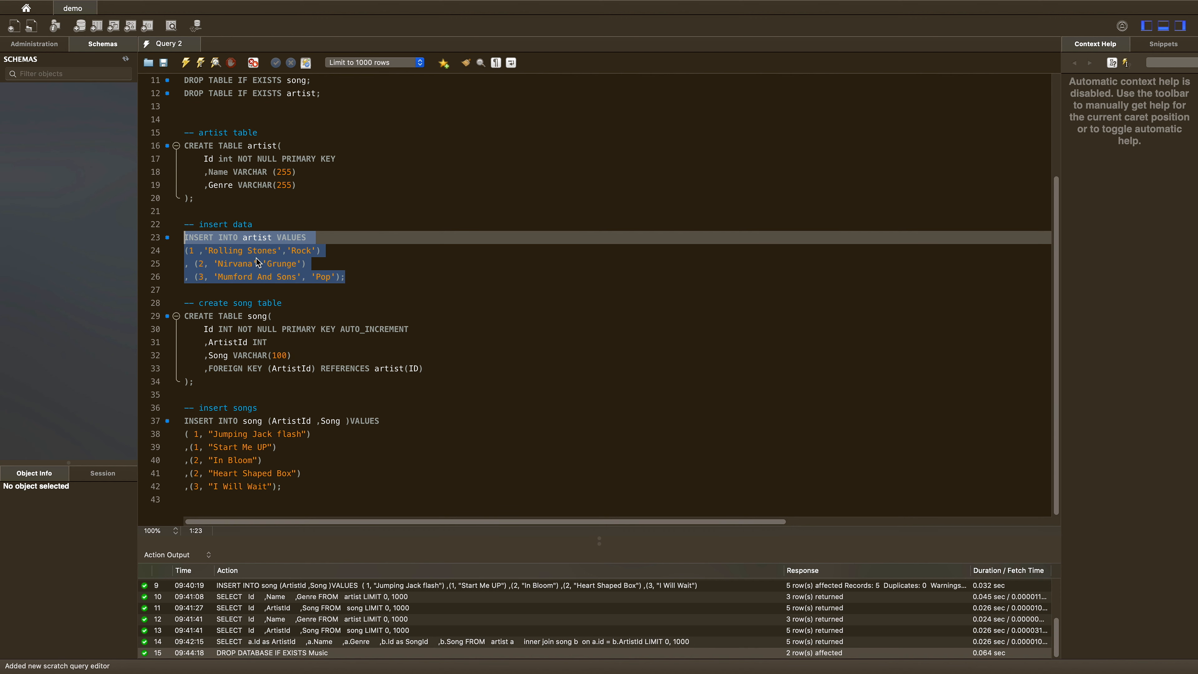
pyautogui.rightClick(282, 284)
pyautogui.click(235, 280)
pyautogui.click(328, 357)
pyautogui.click(236, 392)
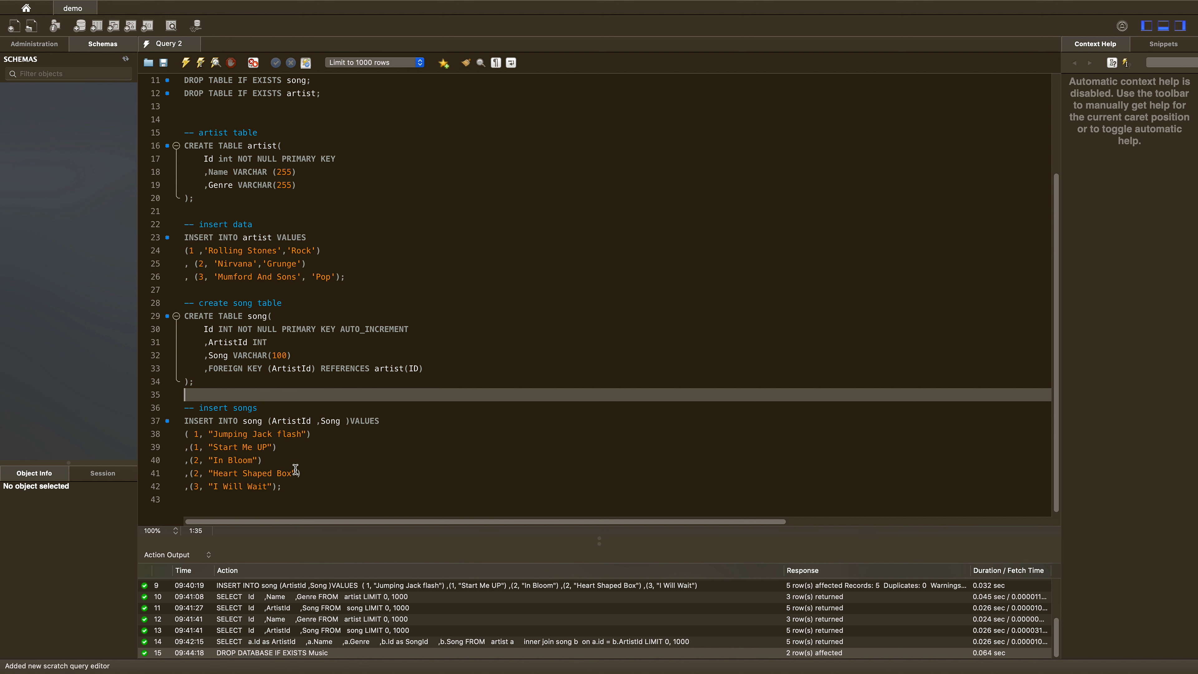
pyautogui.click(345, 196)
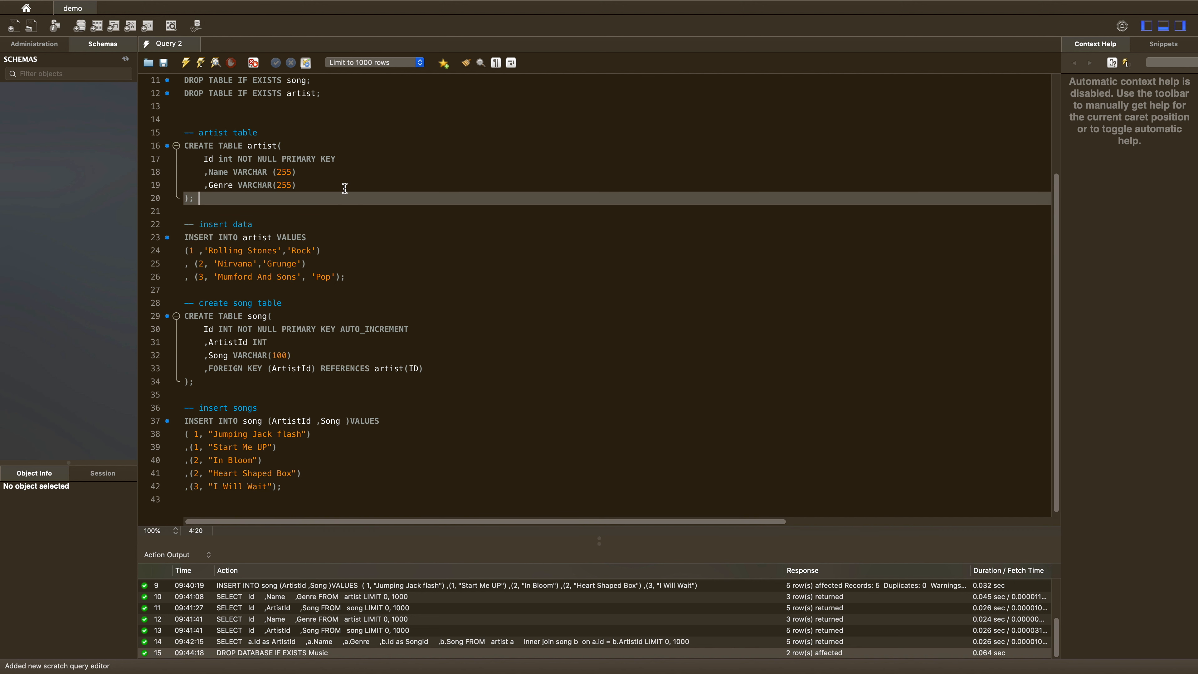
# Step: Execute the whole database creation script from its first line and check the action output
pyautogui.scroll(5, 219, 142)
pyautogui.click(185, 80)
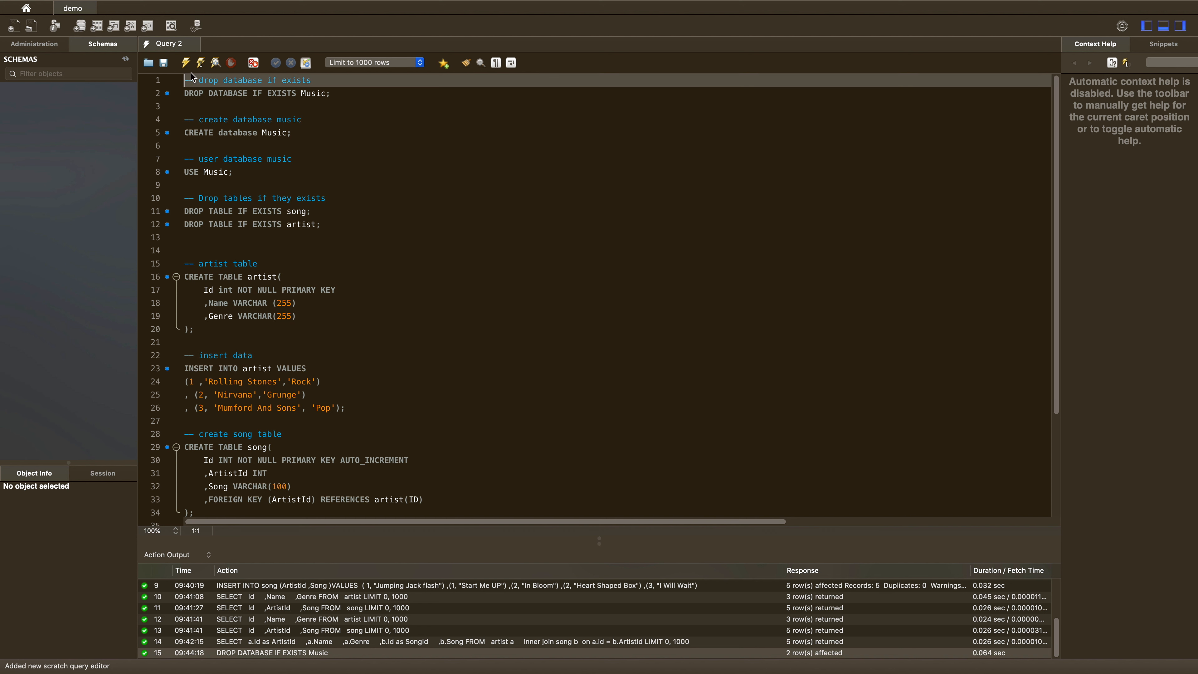
pyautogui.click(187, 66)
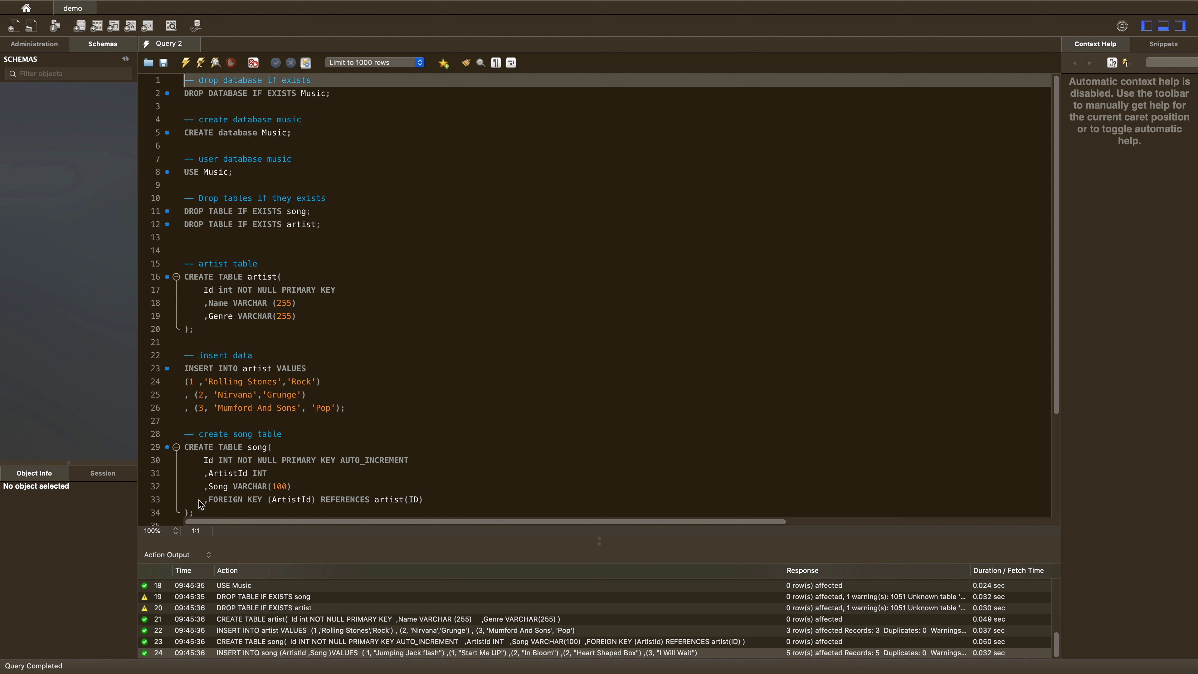
pyautogui.scroll(2, 243, 616)
pyautogui.scroll(-2, 250, 607)
# Step: Refresh the schema list and expand the Music database's artist and song tables to inspect their columns
pyautogui.click(127, 62)
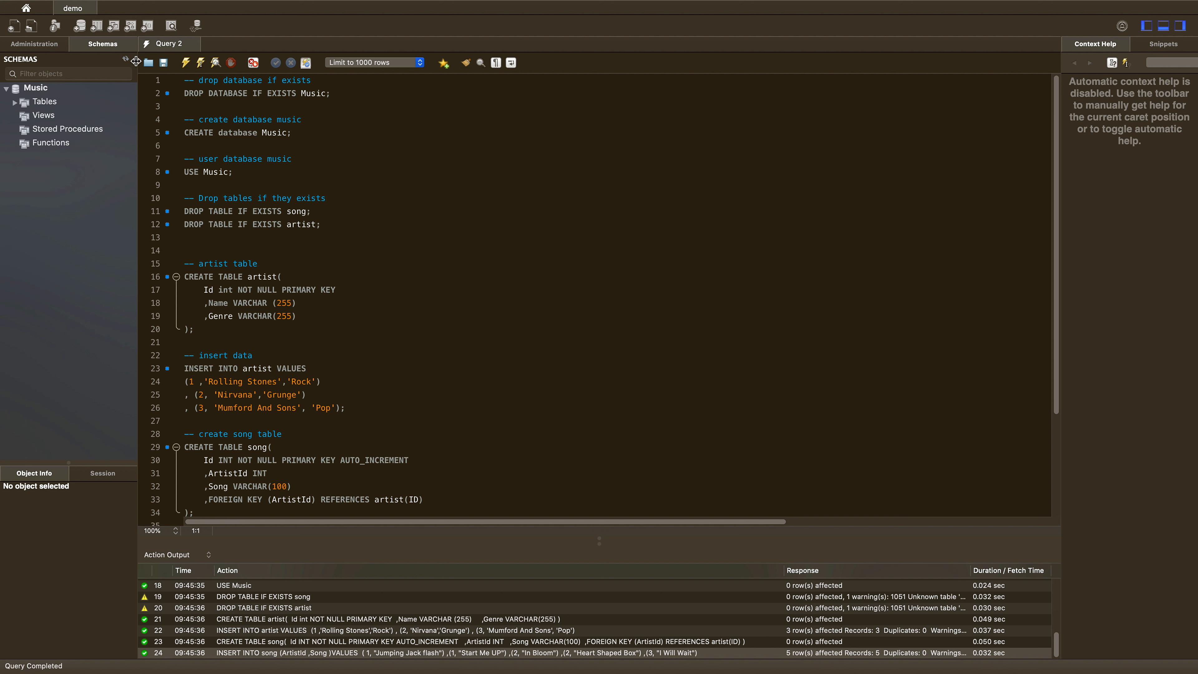
pyautogui.click(15, 102)
pyautogui.click(23, 116)
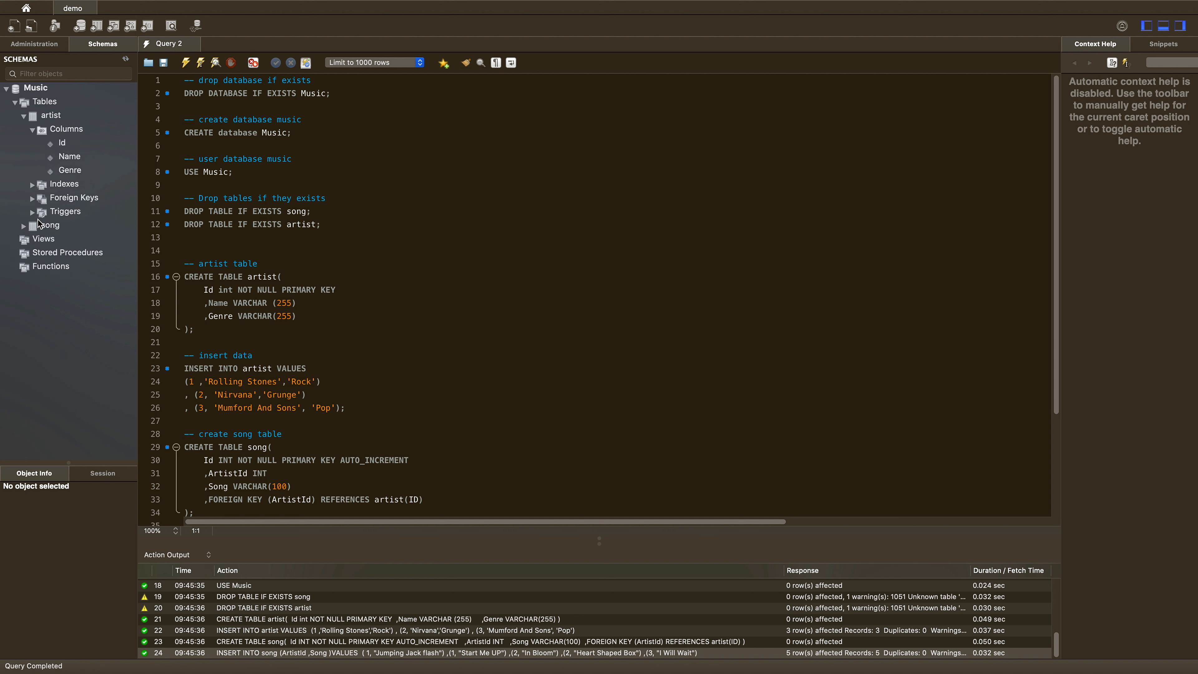
pyautogui.click(23, 227)
pyautogui.click(35, 242)
pyautogui.click(35, 242)
pyautogui.click(574, 240)
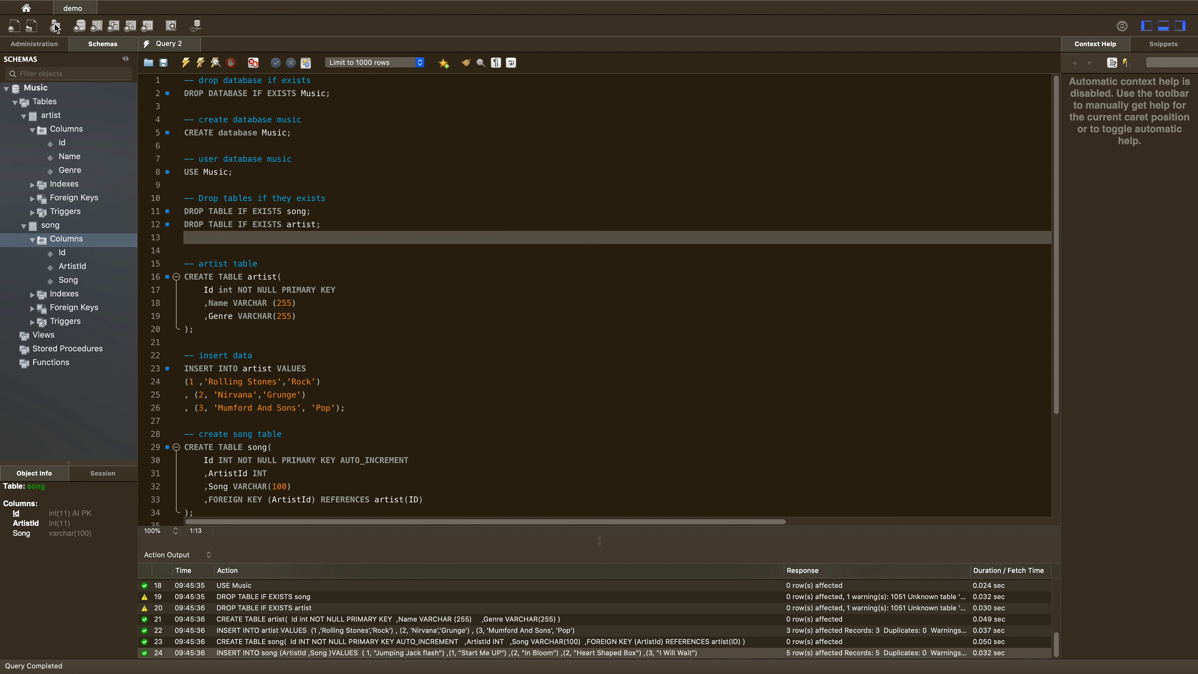
# Step: Add a blank SQL script for the demo connection, and open aurora-example-queries.sql from the GitHub repository in the browser
pyautogui.click(14, 29)
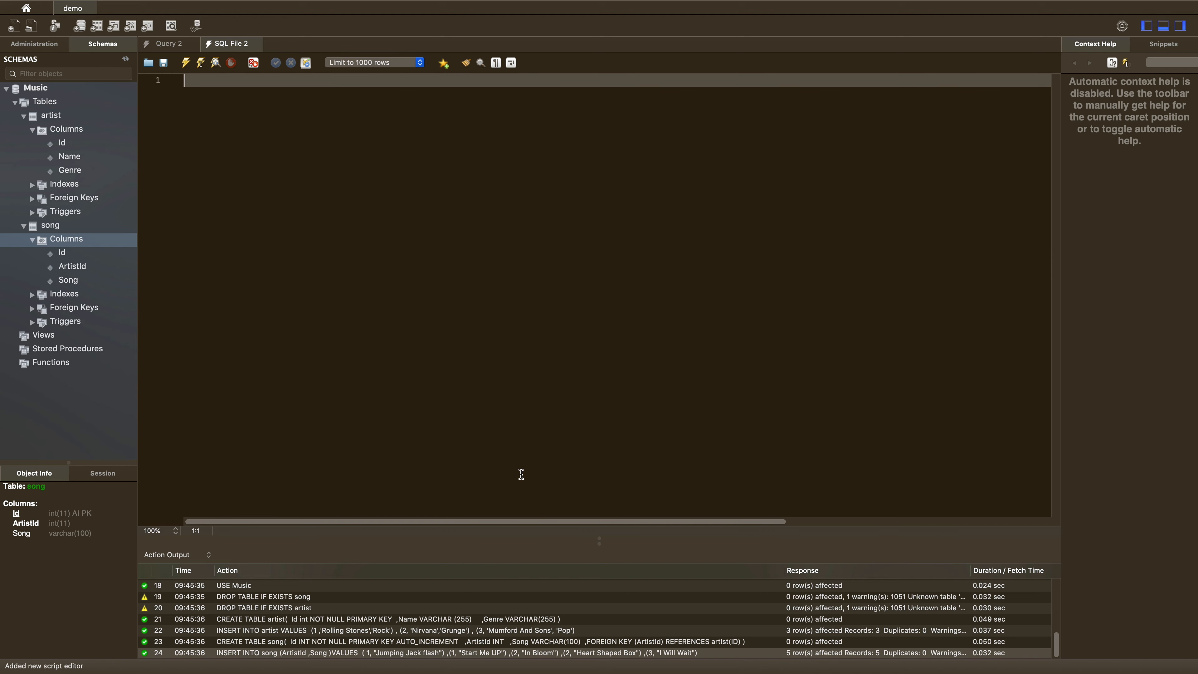
pyautogui.hotkey('ctrl', 'Up')
pyautogui.click(672, 49)
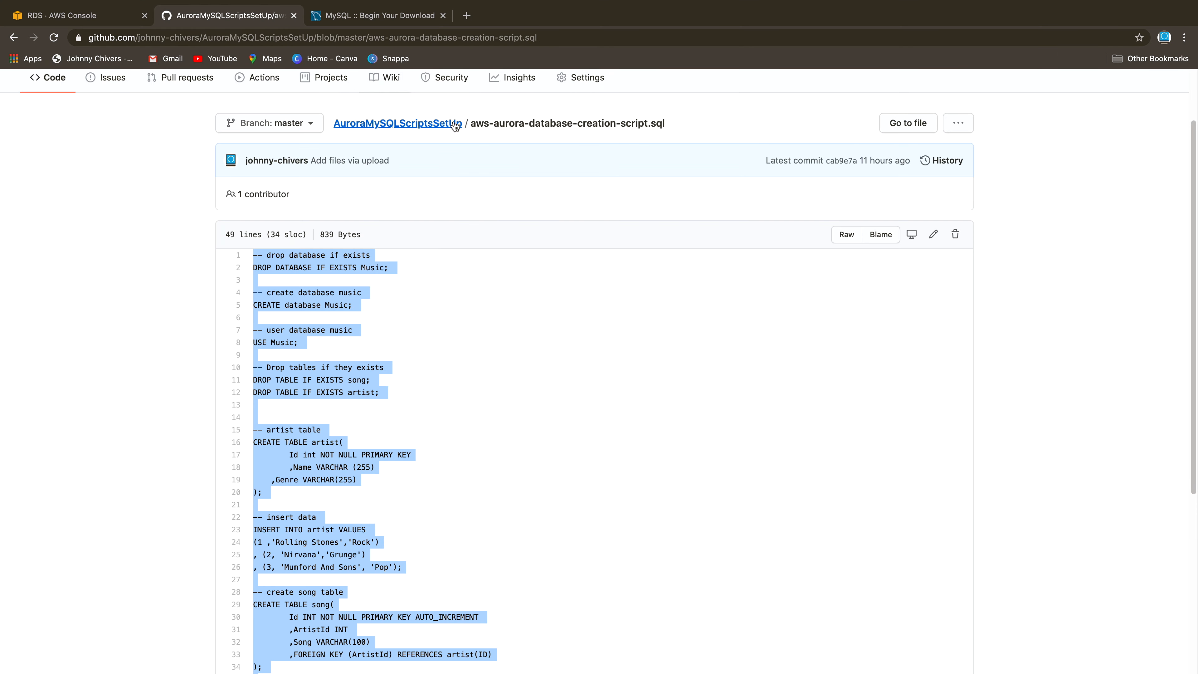
pyautogui.click(443, 123)
pyautogui.click(316, 314)
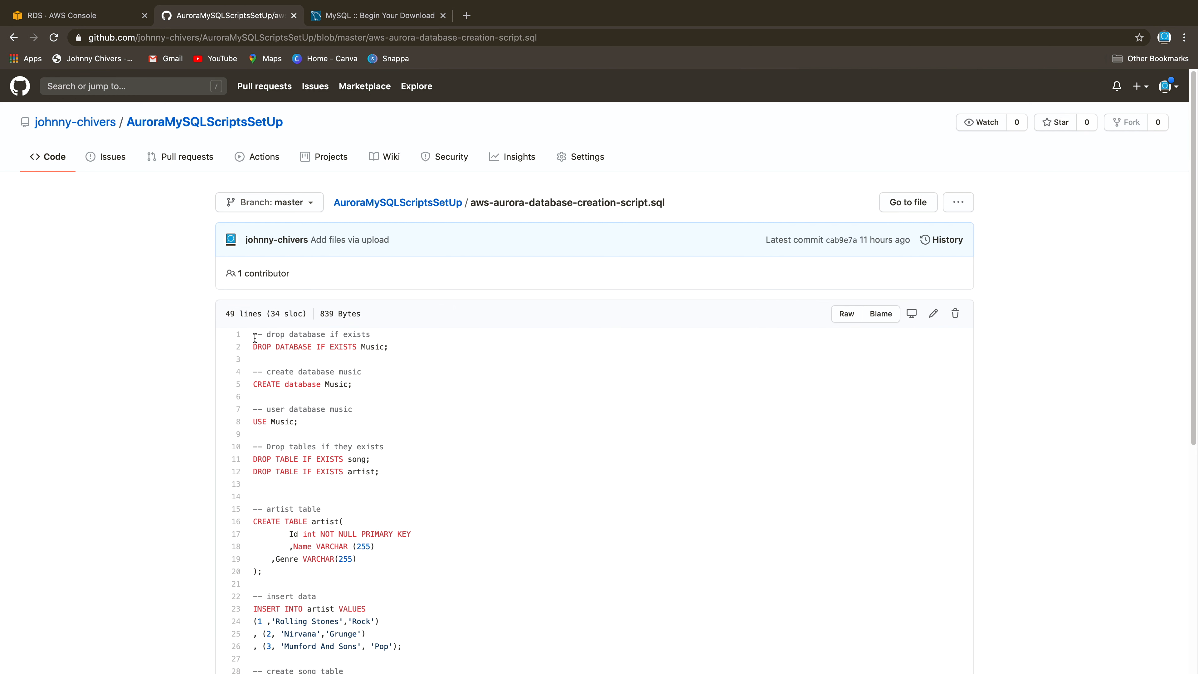
pyautogui.scroll(-1, 255, 338)
pyautogui.click(435, 198)
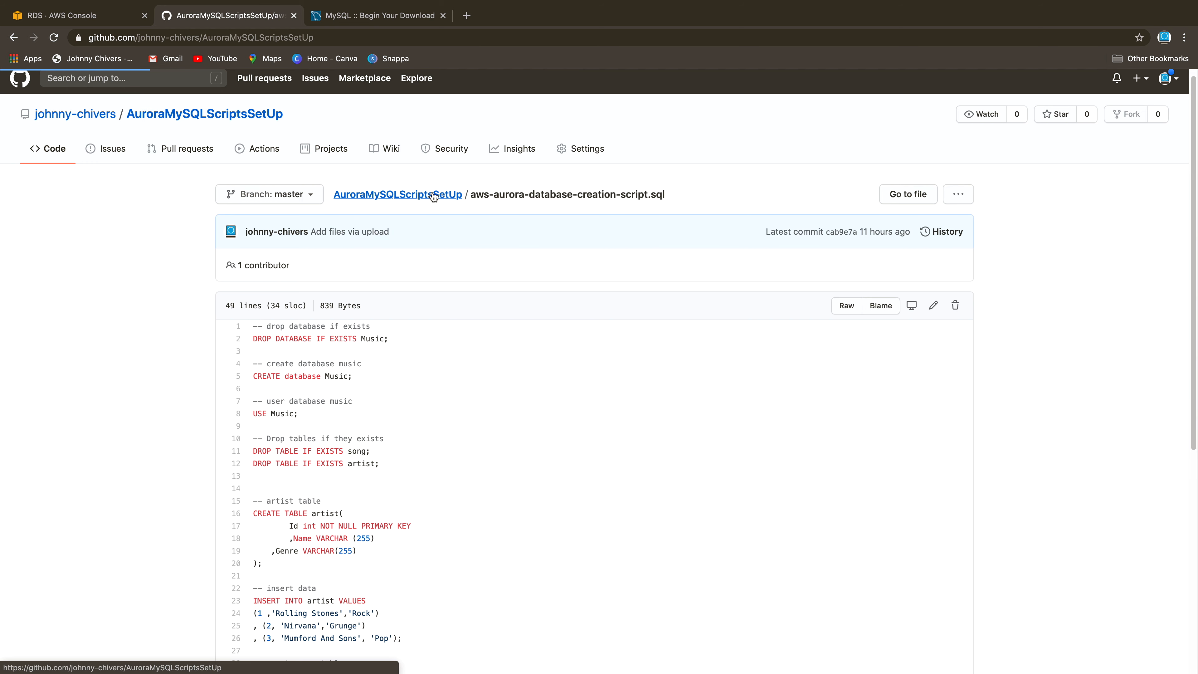
pyautogui.click(296, 292)
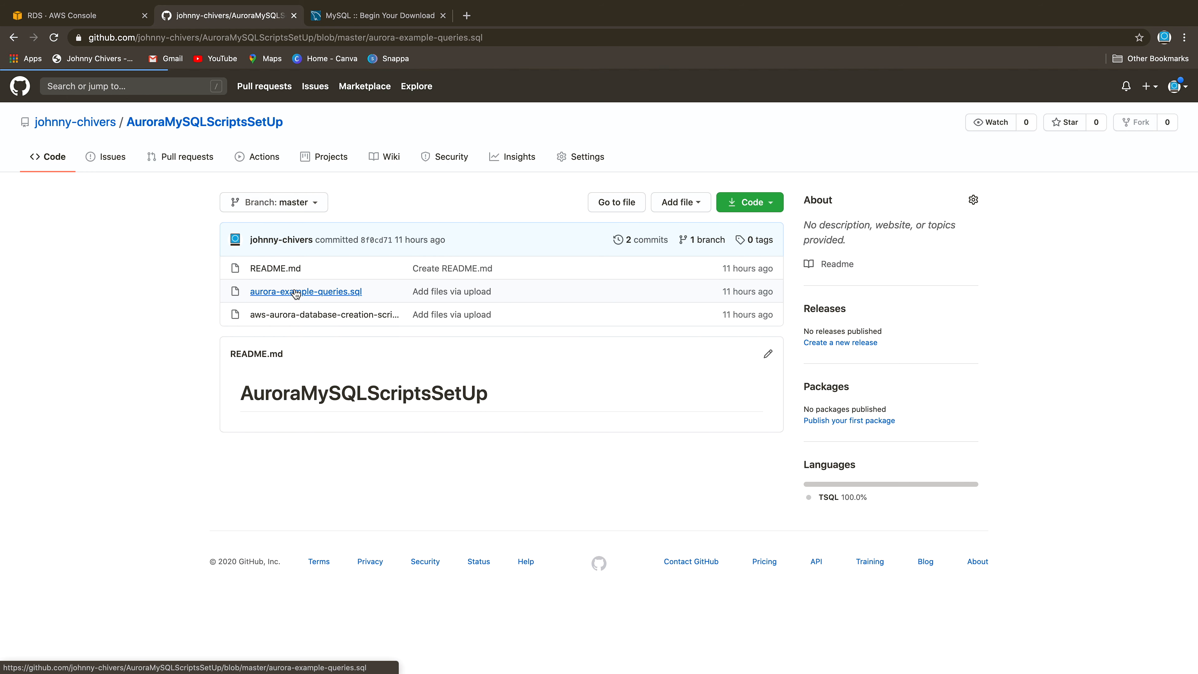
# Step: Copy all the example queries from GitHub and paste them into the blank SQL script in MySQL Workbench
pyautogui.moveTo(253, 339); pyautogui.dragTo(487, 541)
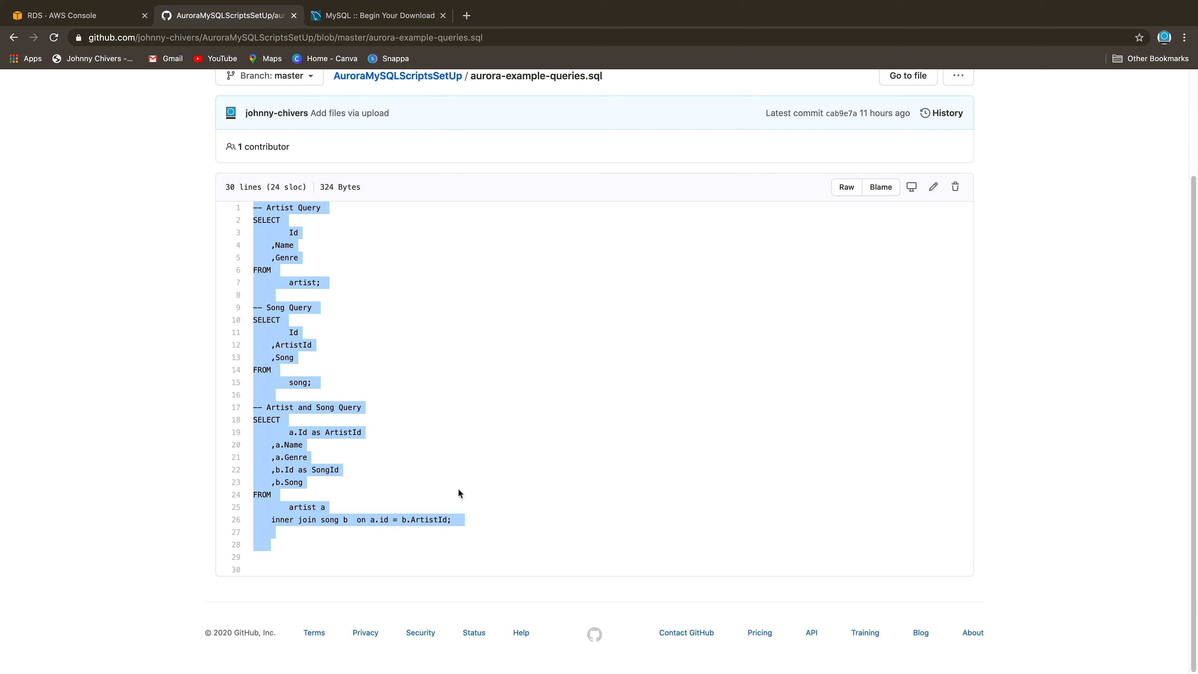
pyautogui.hotkey('ctrl', 'Up')
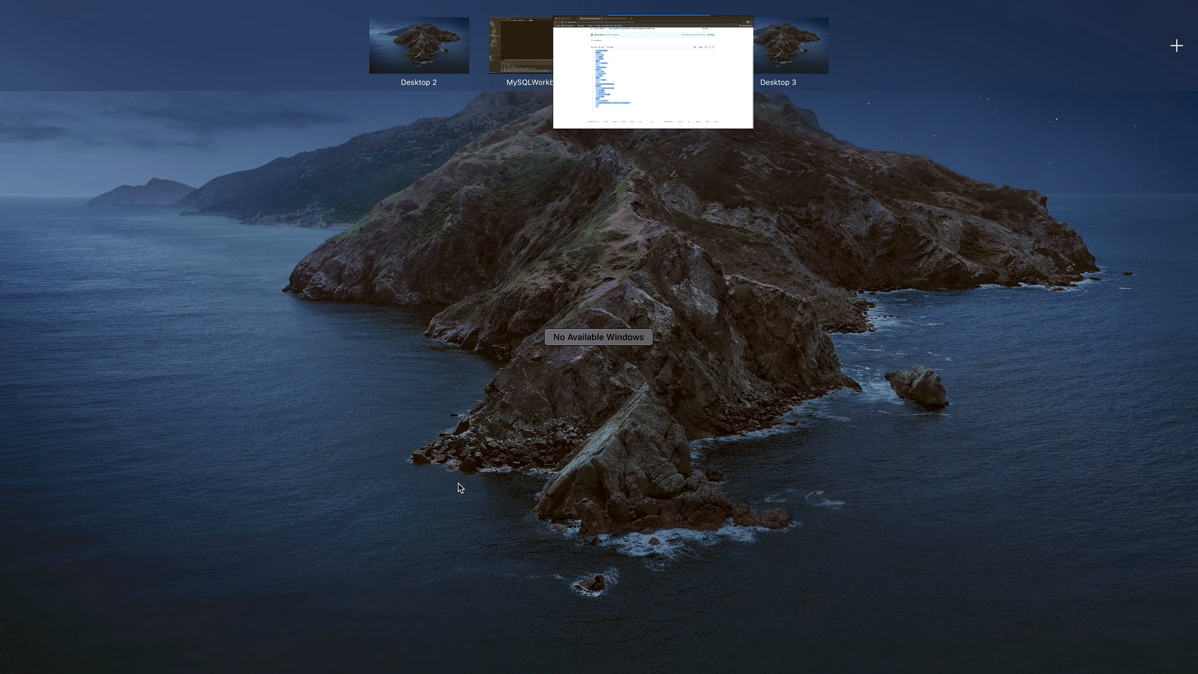
pyautogui.click(561, 33)
pyautogui.press('super+v')
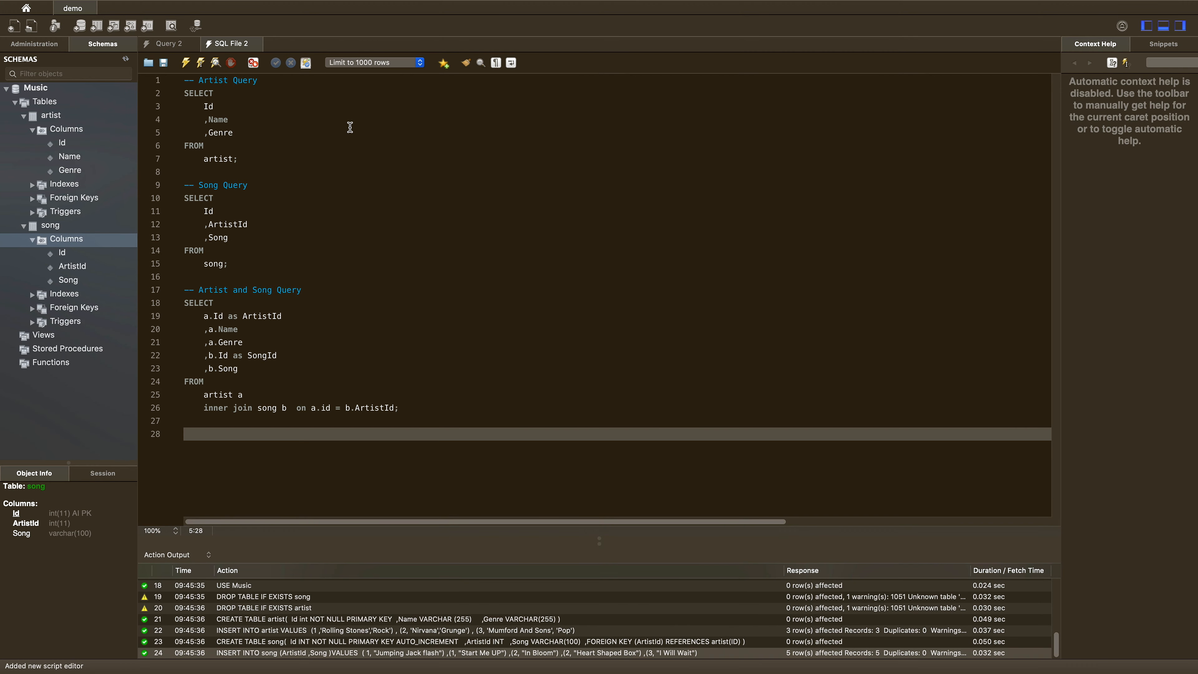
# Step: Run only the Artist Query and go through the artist names in the returned rows
pyautogui.moveTo(268, 163); pyautogui.dragTo(169, 81)
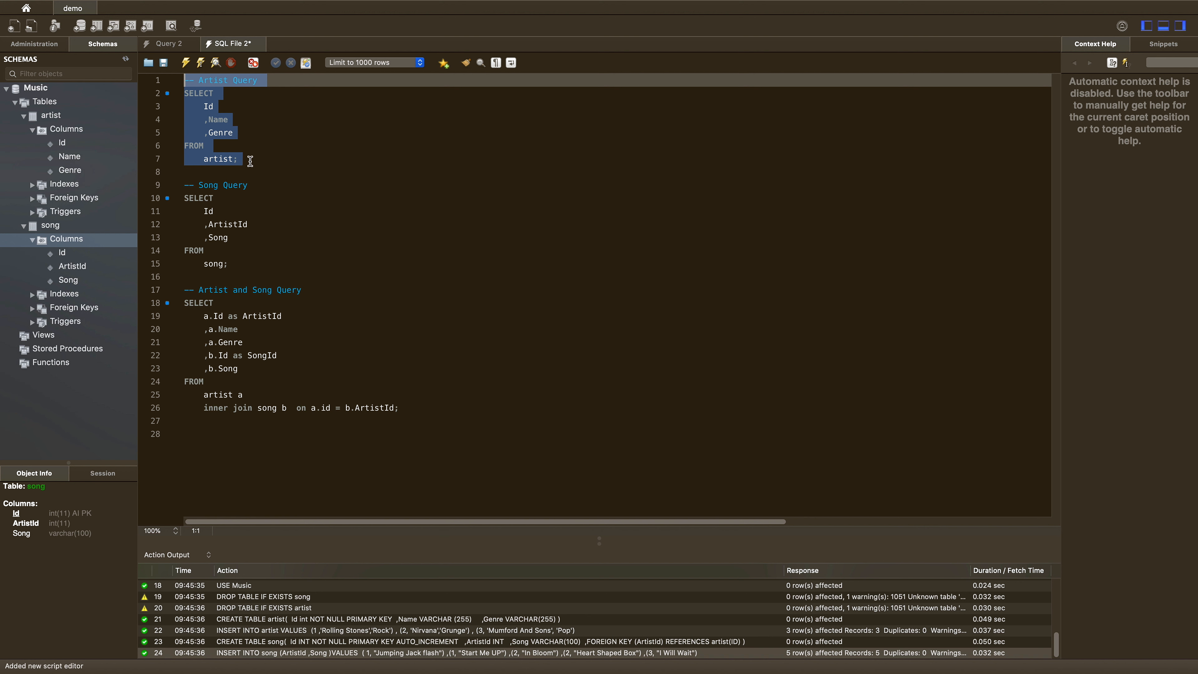
pyautogui.click(185, 62)
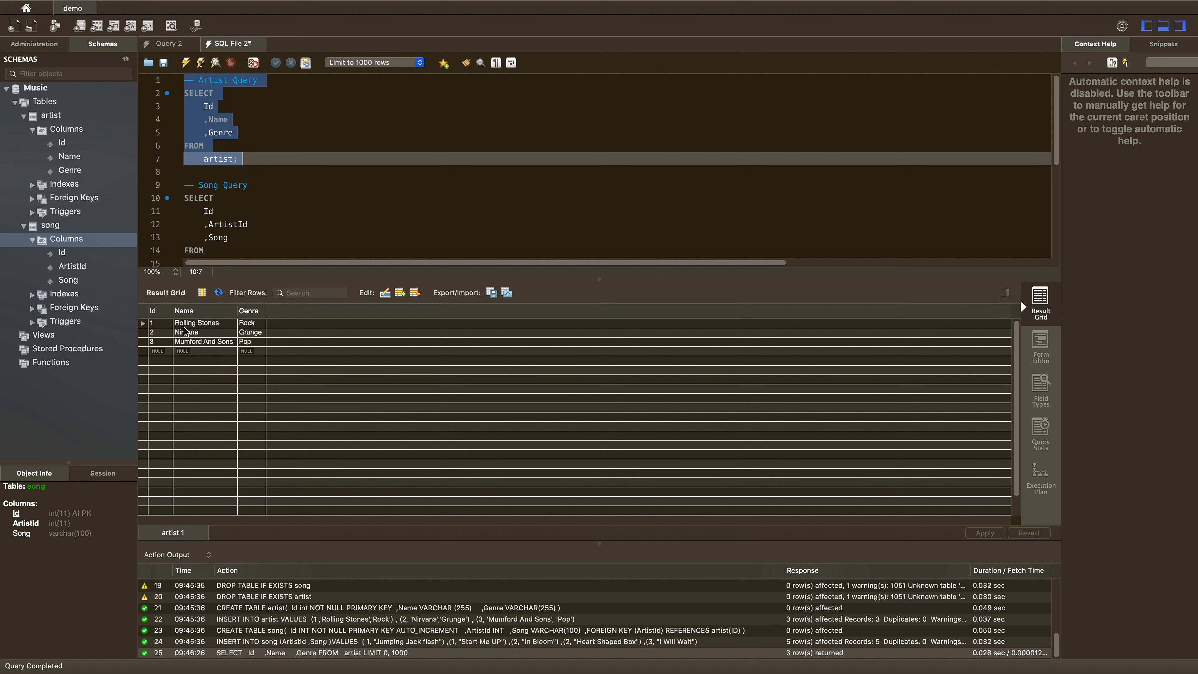
pyautogui.click(210, 325)
pyautogui.click(212, 332)
pyautogui.click(216, 343)
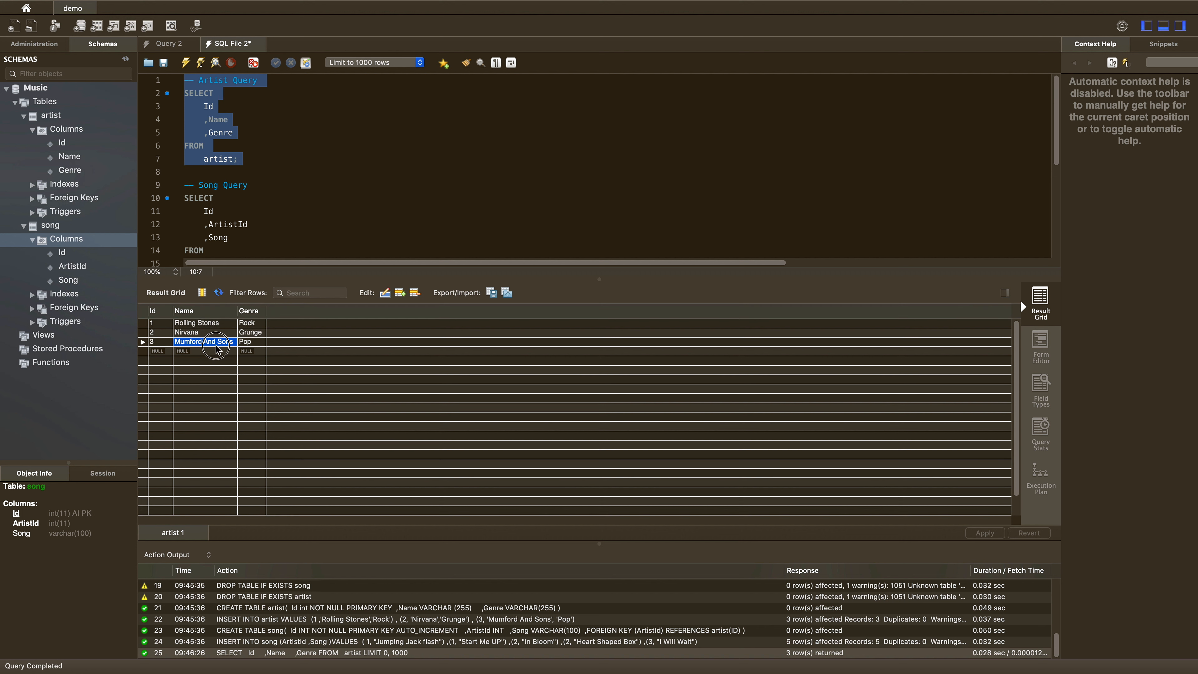
# Step: Run only the Song Query to list the Id, ArtistId and Song columns of the song table
pyautogui.click(292, 189)
pyautogui.scroll(-2, 291, 189)
pyautogui.moveTo(259, 222); pyautogui.dragTo(163, 135)
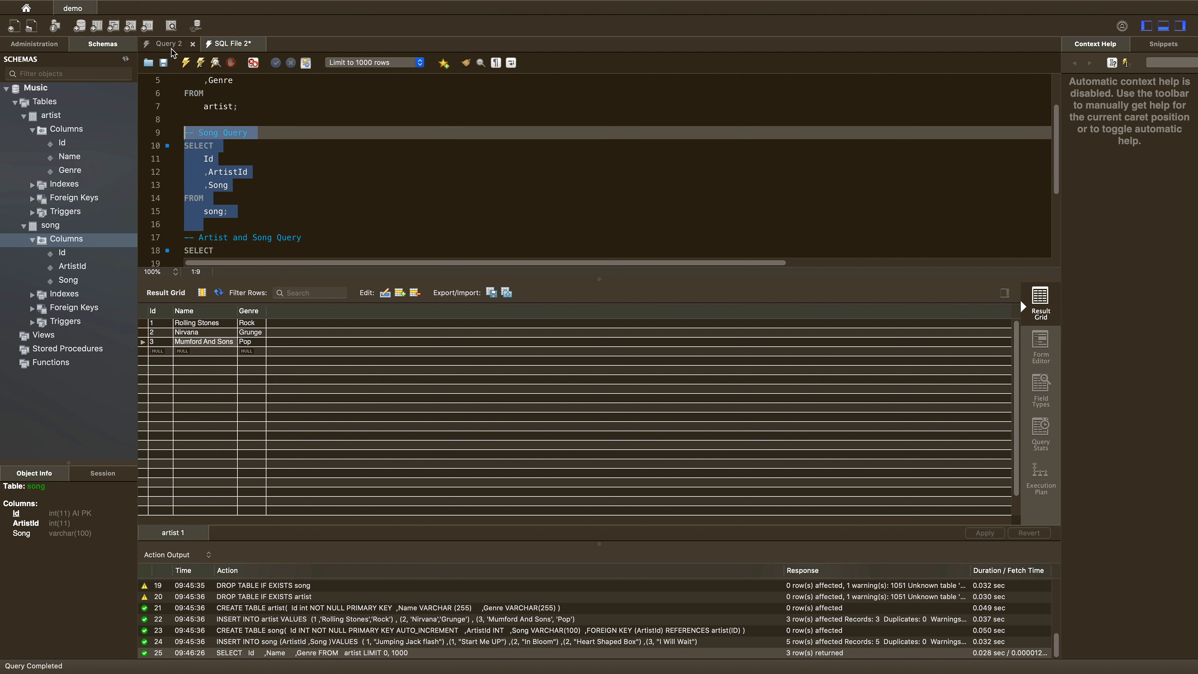
pyautogui.click(185, 63)
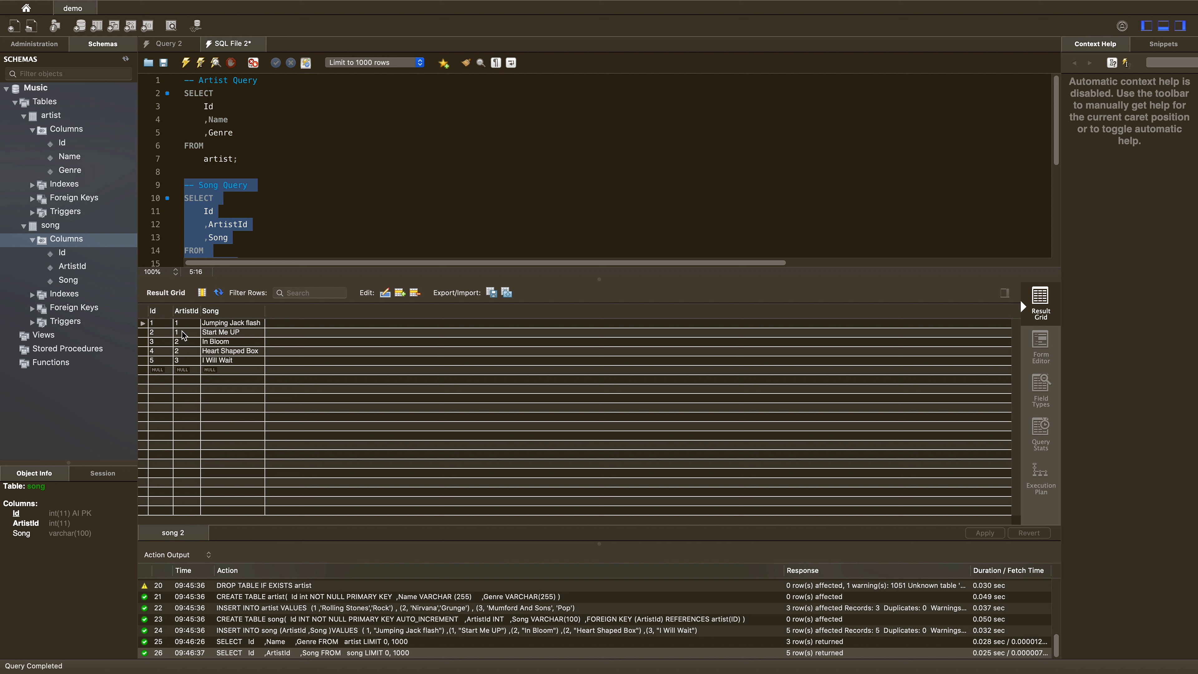
# Step: Run the Artist Query and the Song Query together so each returns its own result set
pyautogui.click(224, 228)
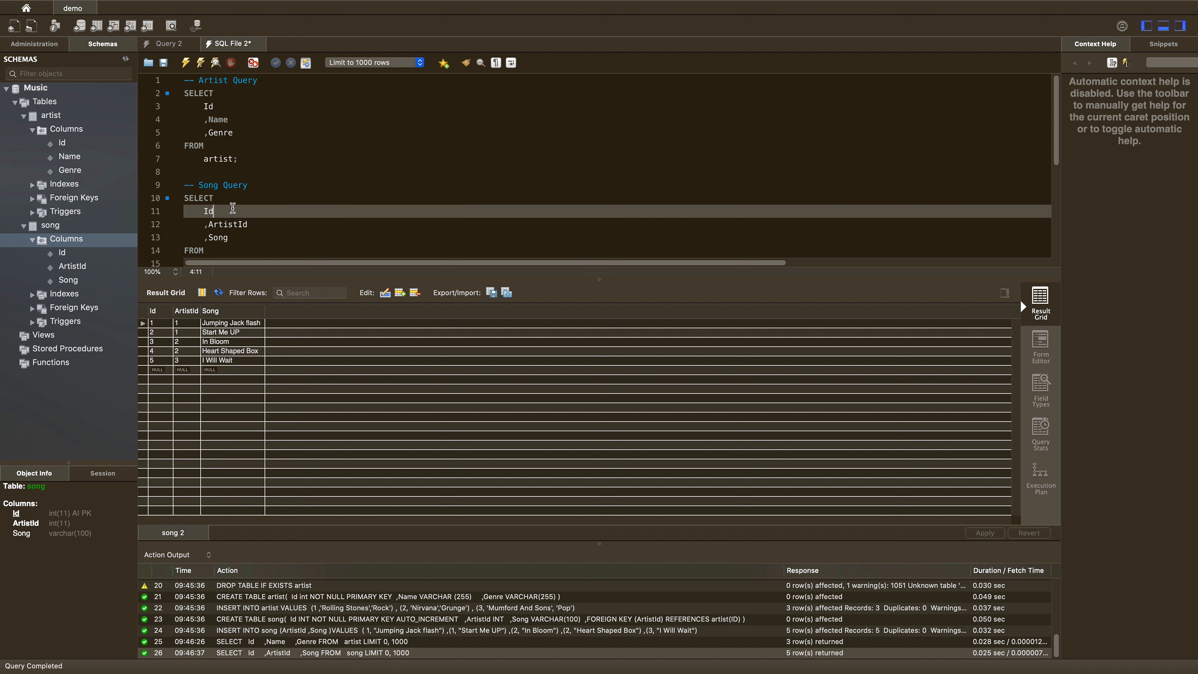
pyautogui.scroll(-3, 269, 192)
pyautogui.click(238, 149)
pyautogui.scroll(3, 238, 148)
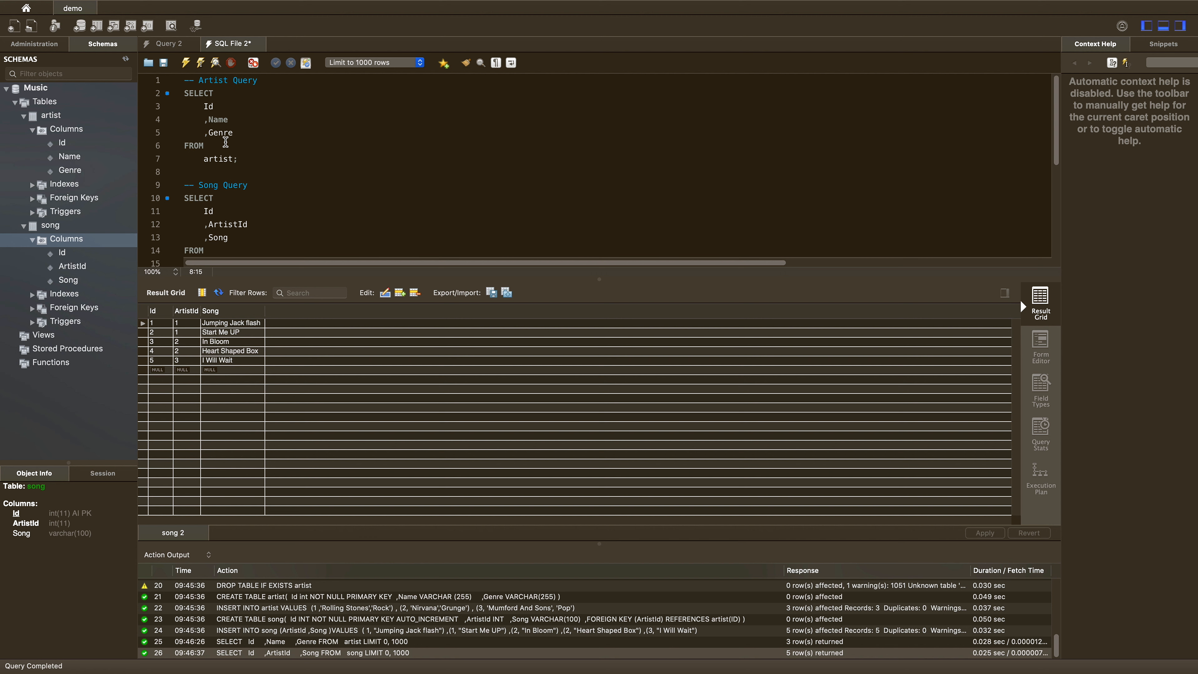
pyautogui.keyDown('shift'); pyautogui.click(185, 93); pyautogui.keyUp('shift')
pyautogui.click(186, 64)
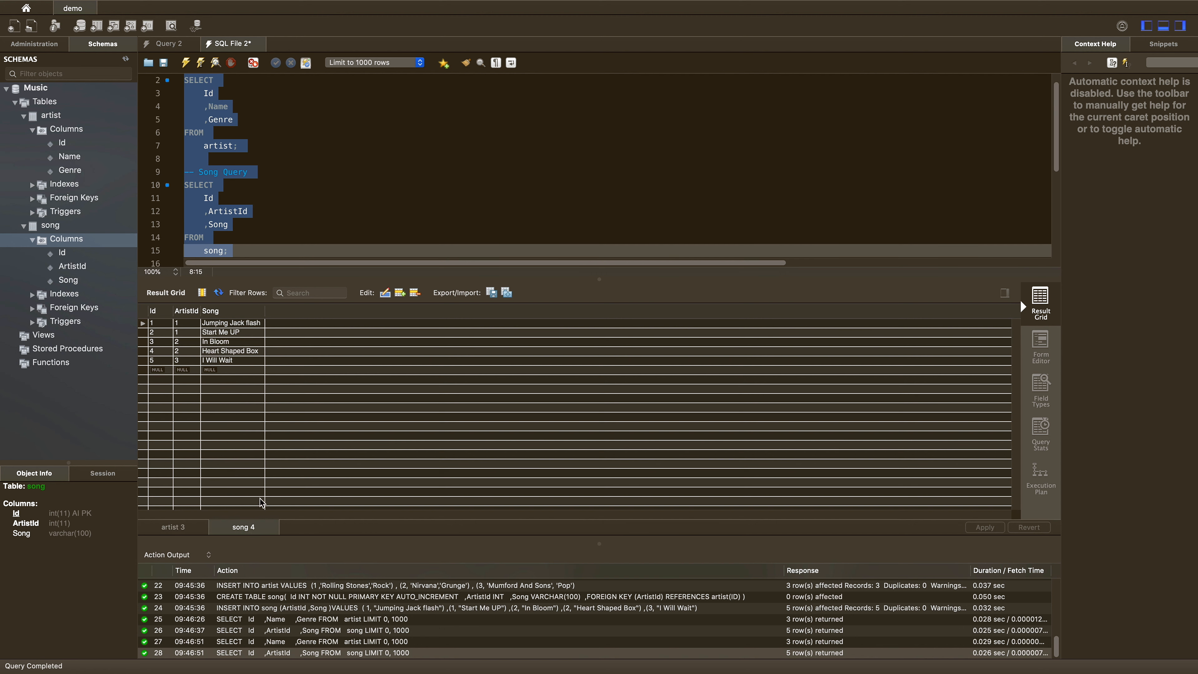
# Step: Compare the artist and song result sets, matching the Rolling Stones' Id to the ArtistId of Jumping Jack flash and Start Me UP
pyautogui.click(173, 529)
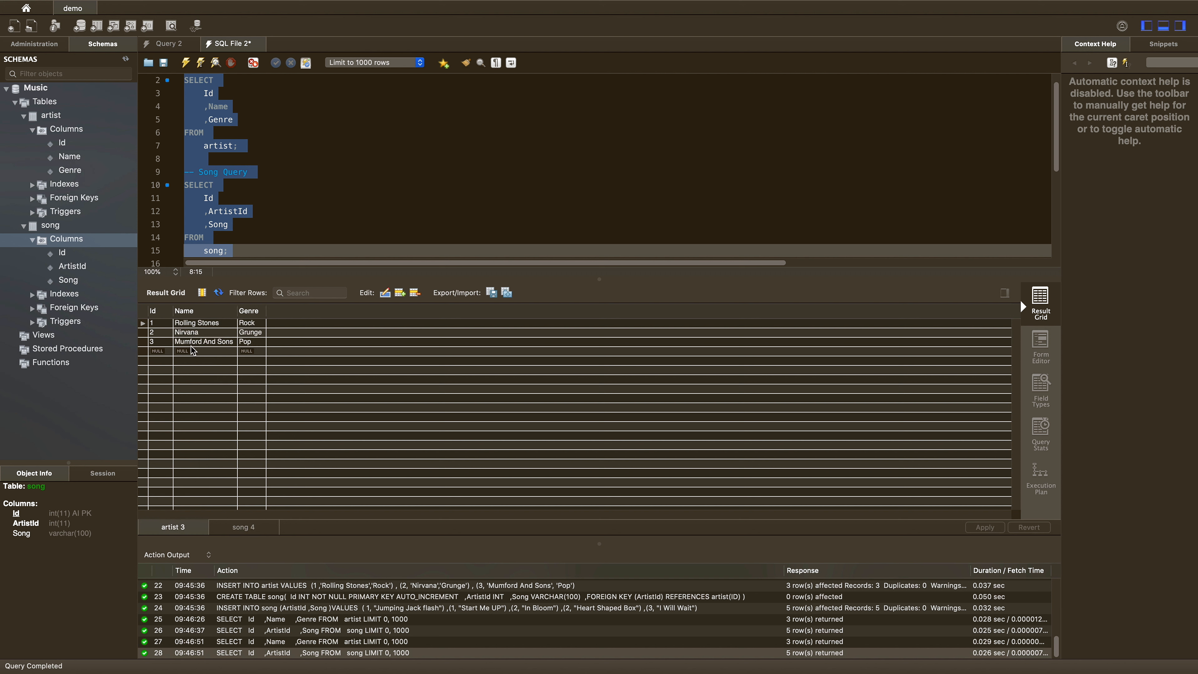
pyautogui.click(166, 323)
pyautogui.click(185, 323)
pyautogui.click(242, 527)
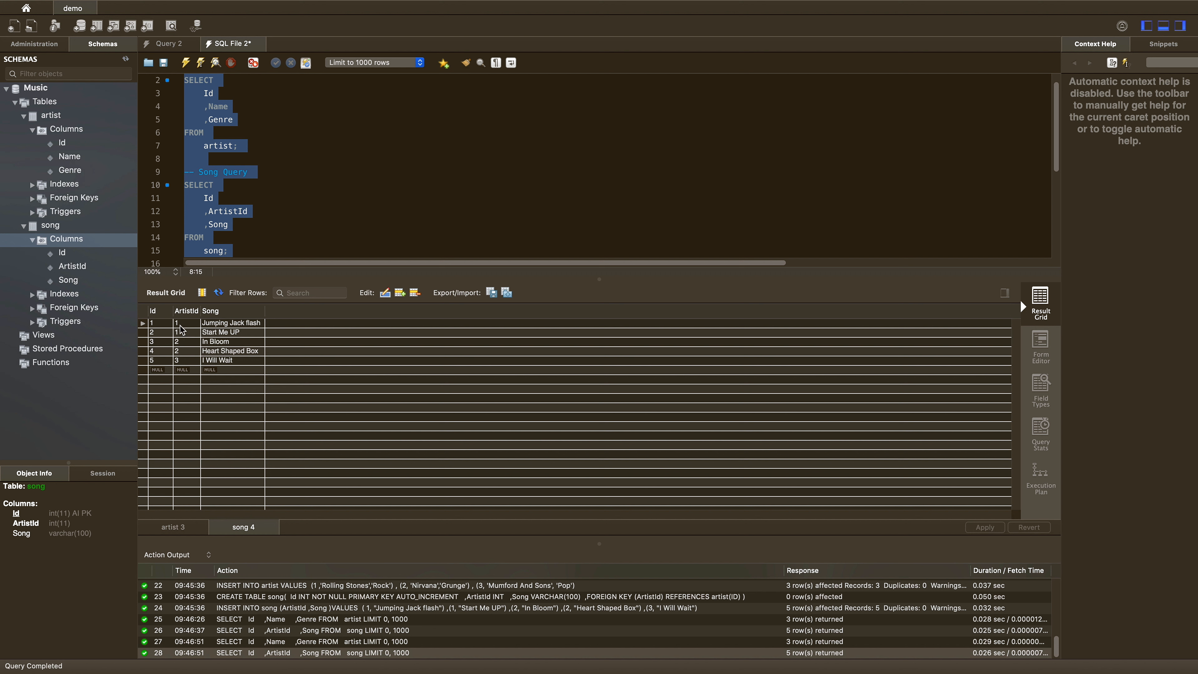
pyautogui.click(223, 332)
pyautogui.click(223, 324)
pyautogui.click(224, 331)
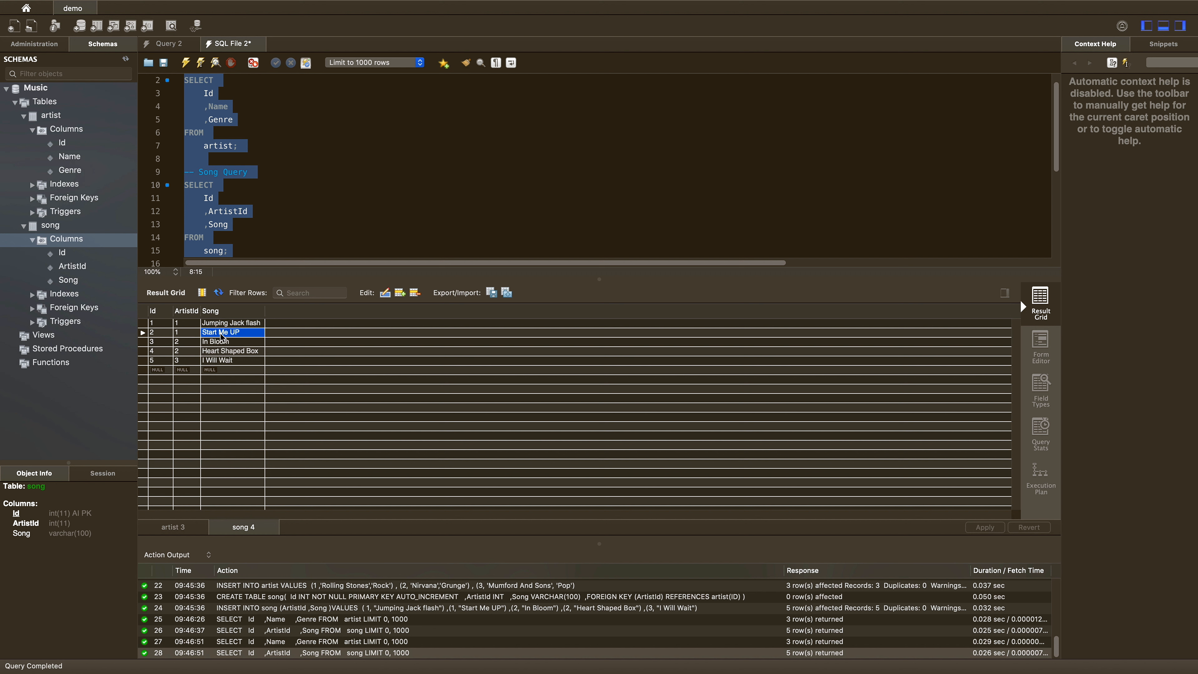
# Step: Run only the Artist and Song Query, which inner joins artist and song on a.id = b.ArtistId
pyautogui.scroll(-3, 236, 189)
pyautogui.click(232, 188)
pyautogui.scroll(-2, 232, 188)
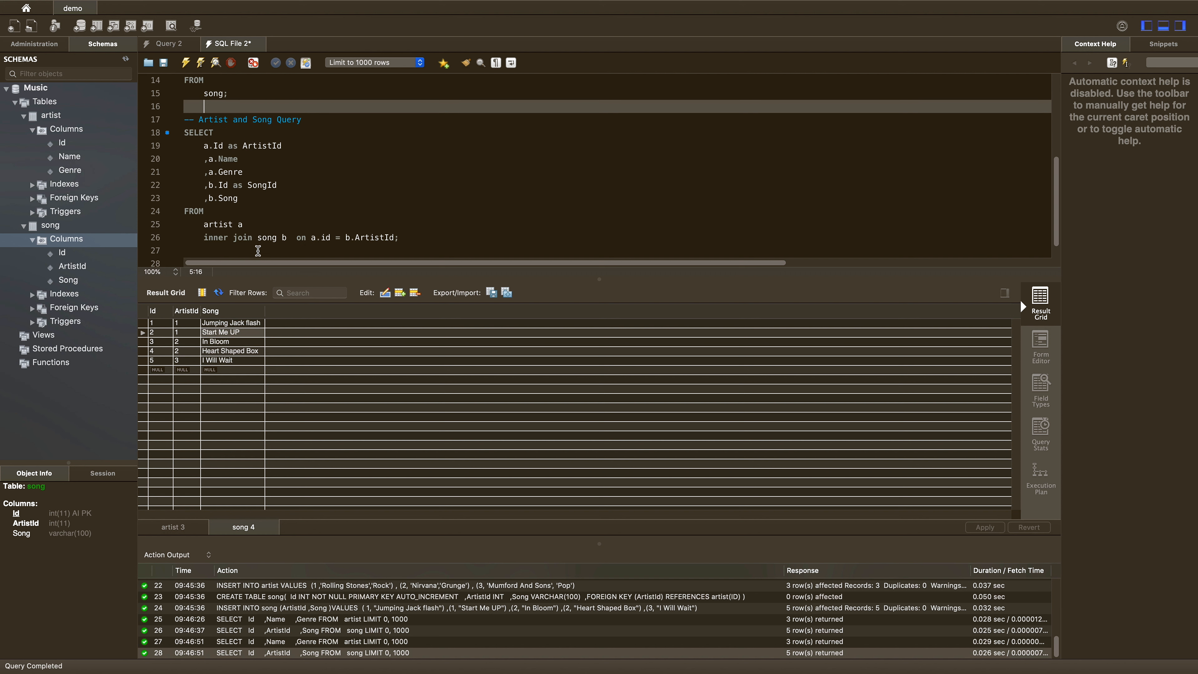
pyautogui.keyDown('shift'); pyautogui.click(421, 245); pyautogui.keyUp('shift')
pyautogui.scroll(-1, 358, 215)
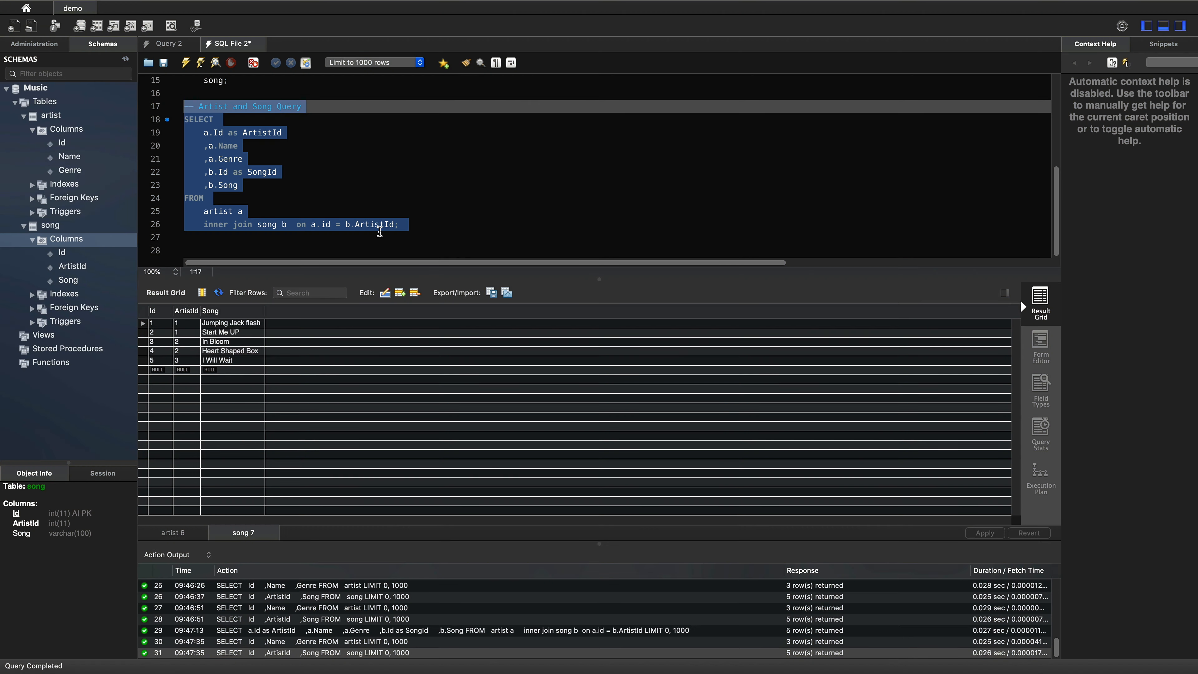
pyautogui.click(186, 65)
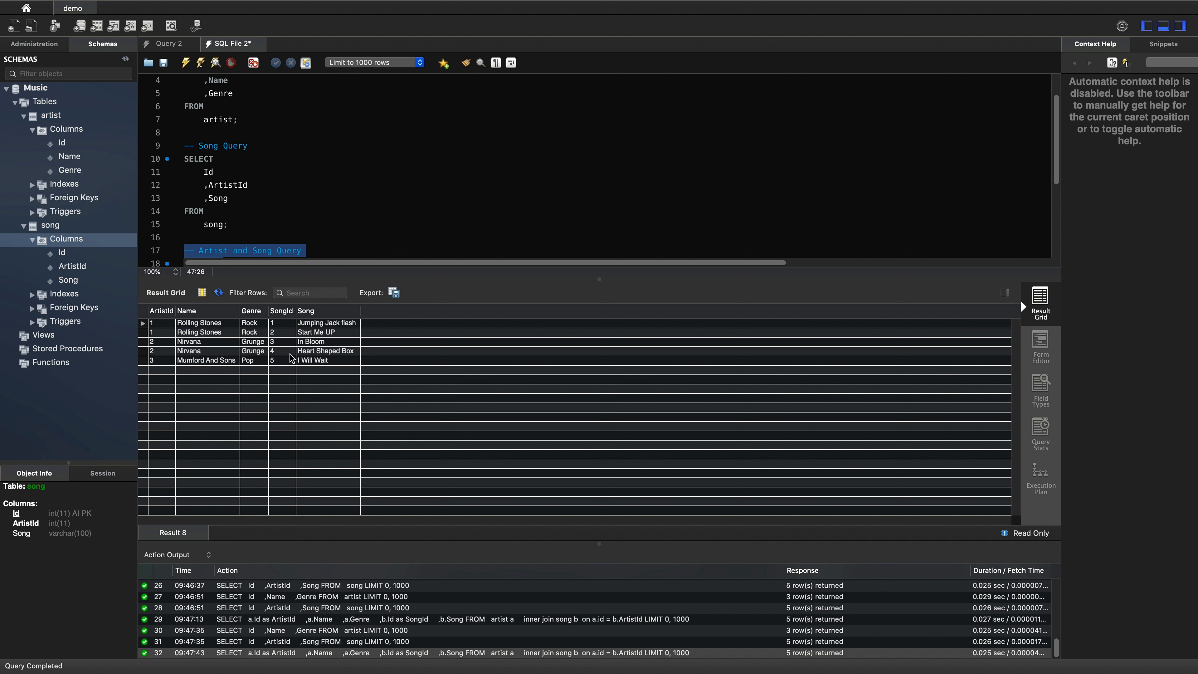
# Step: Review the full join query, and select the Music schema and its artist table to inspect their object information
pyautogui.scroll(-4, 322, 203)
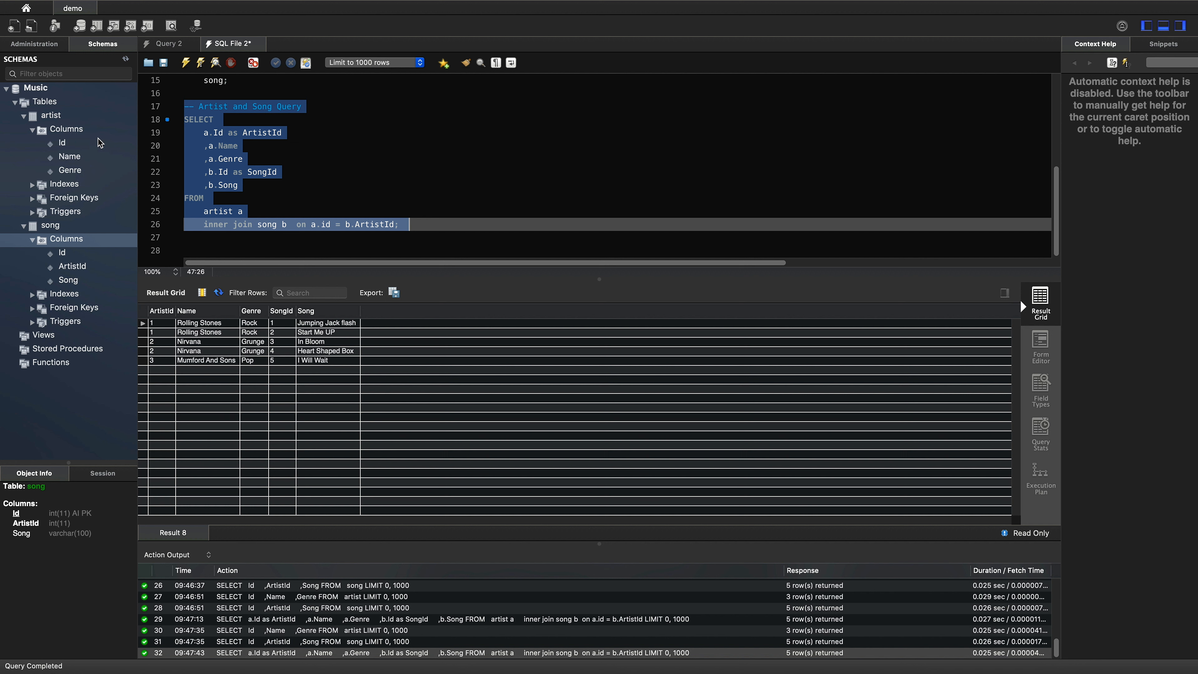
pyautogui.click(41, 88)
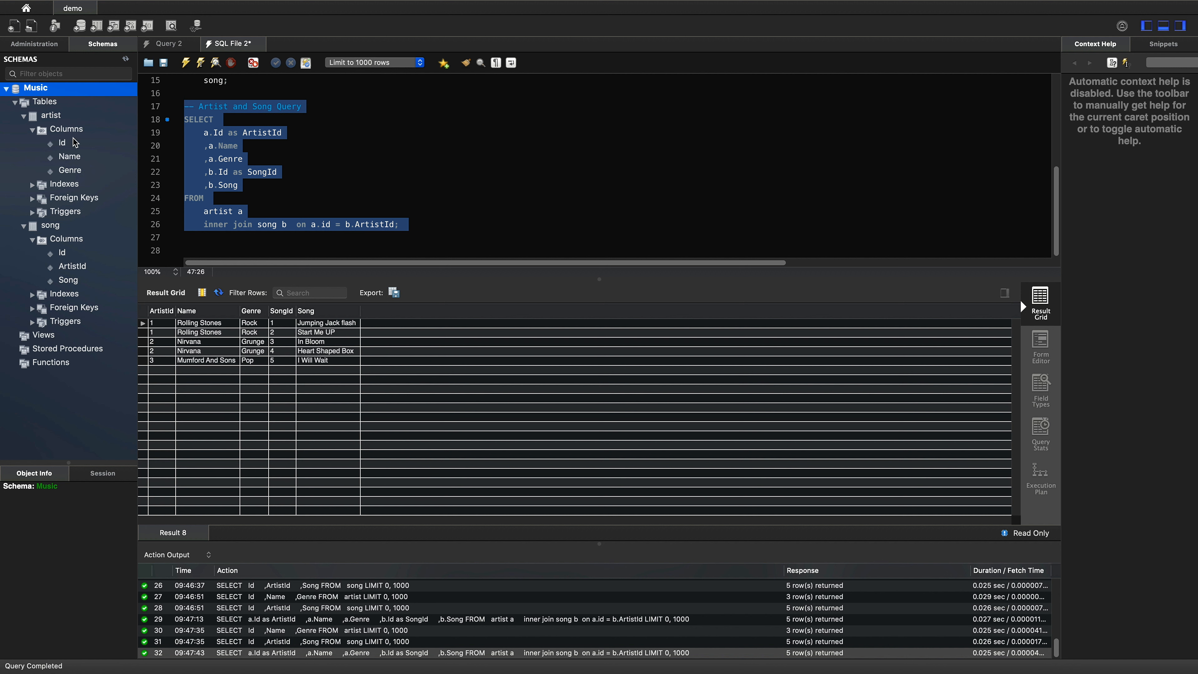
pyautogui.click(33, 118)
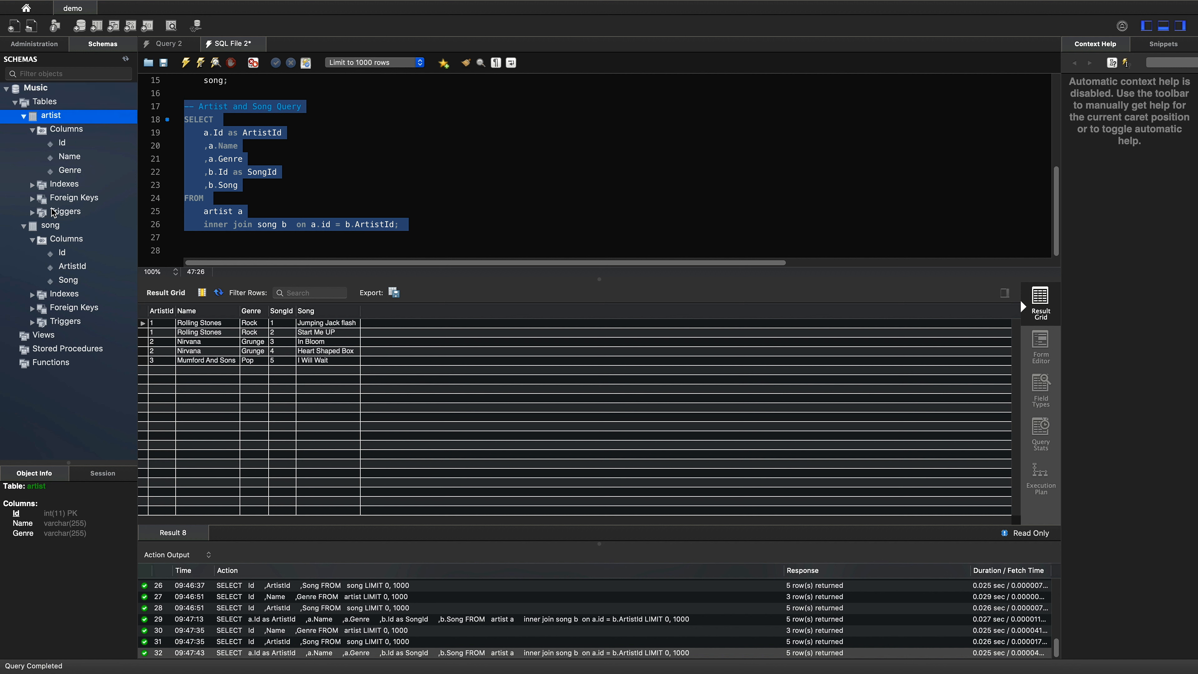